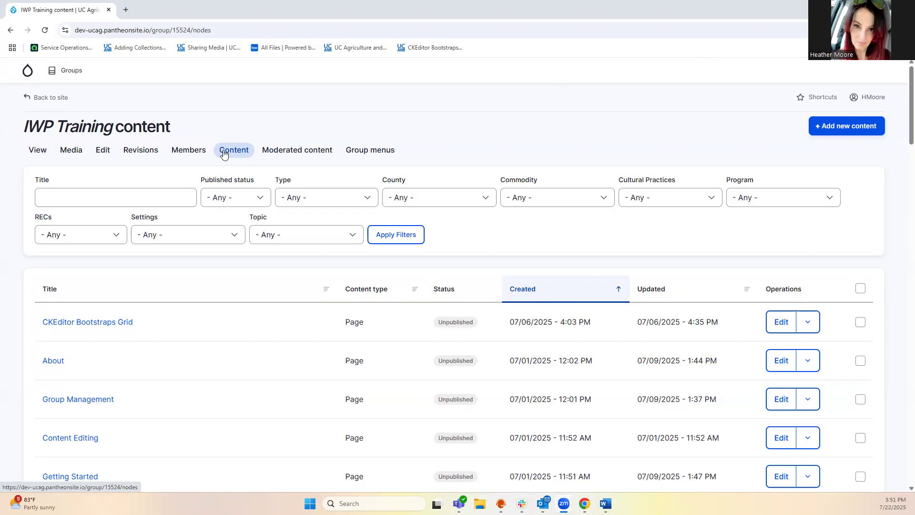
Filter the content list to Events and start a new Event in the IWP Training group
{"action": "left_click", "coordinate": [369, 198]}
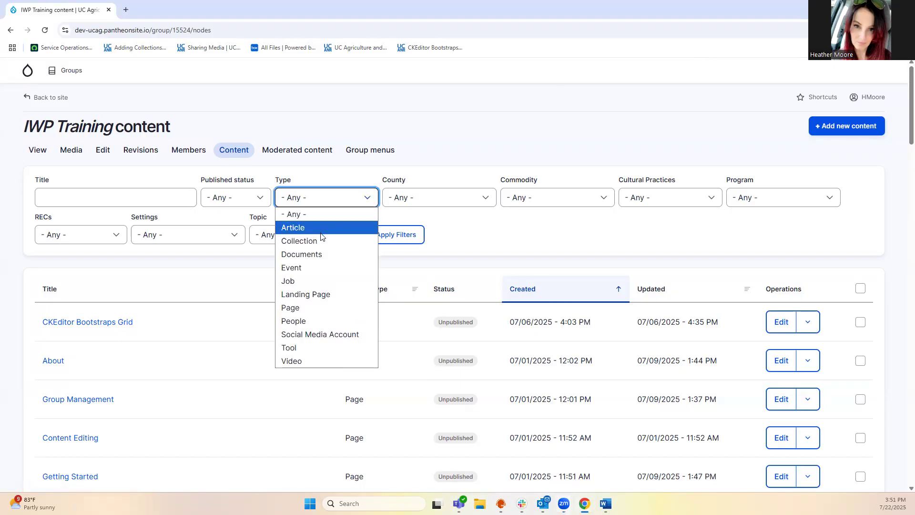
{"action": "left_click", "coordinate": [310, 267]}
{"action": "left_click", "coordinate": [834, 128]}
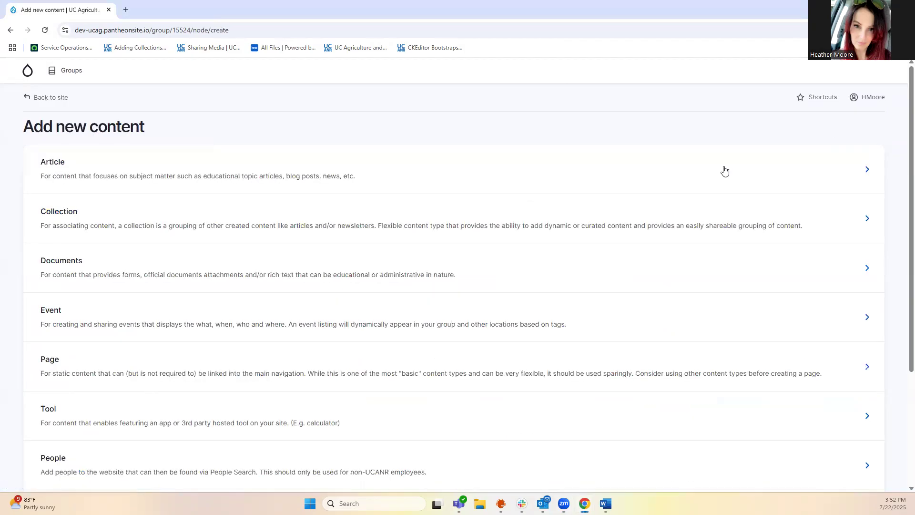
{"action": "left_click", "coordinate": [52, 315]}
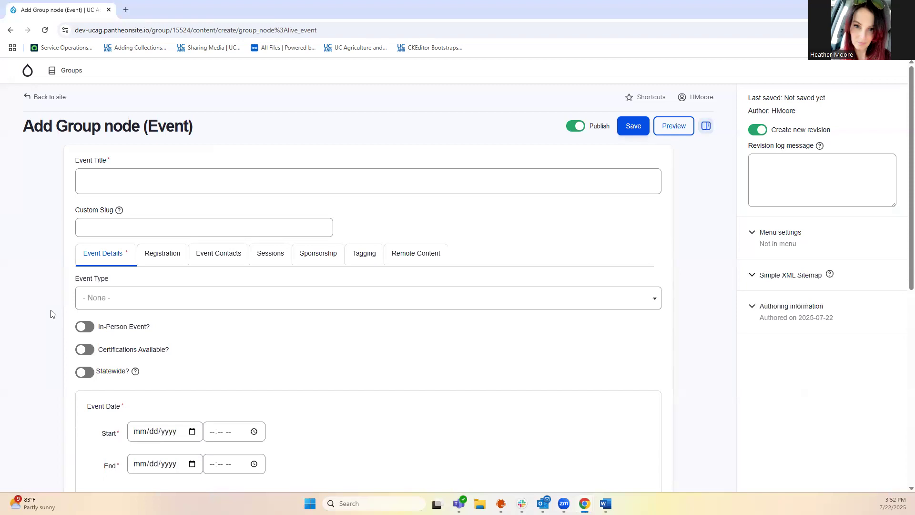
Enter 'Heathers Delightful Day of DnD' as the event title
{"action": "left_click", "coordinate": [84, 177]}
{"action": "left_click", "coordinate": [95, 179]}
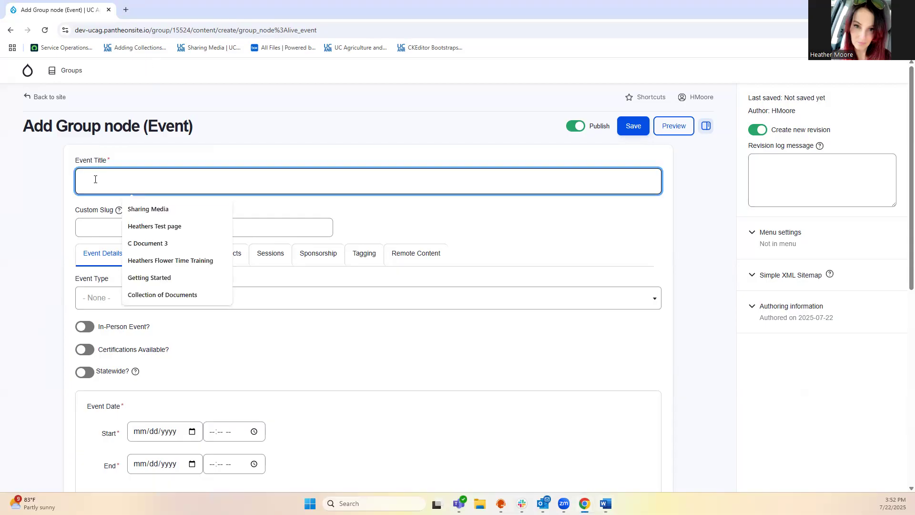
{"action": "type", "text": "Heathers Delightful Day of DnD"}
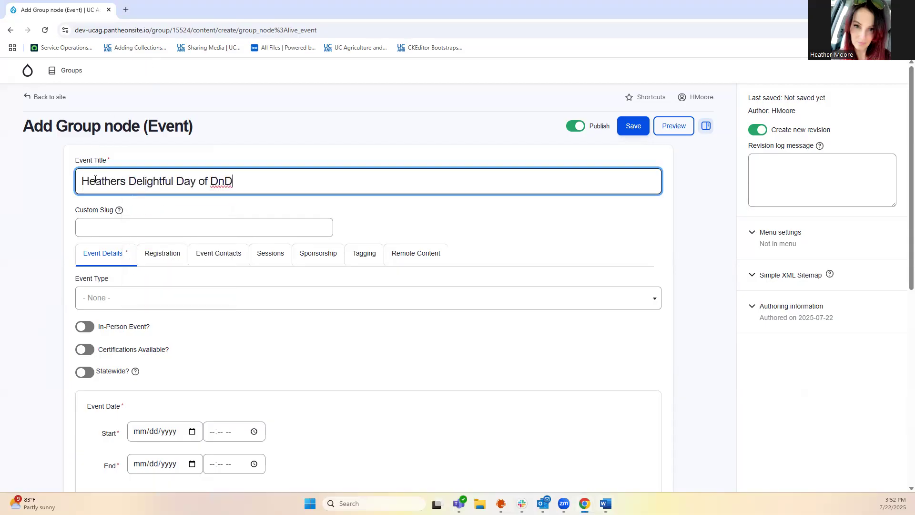
{"action": "left_click", "coordinate": [120, 211]}
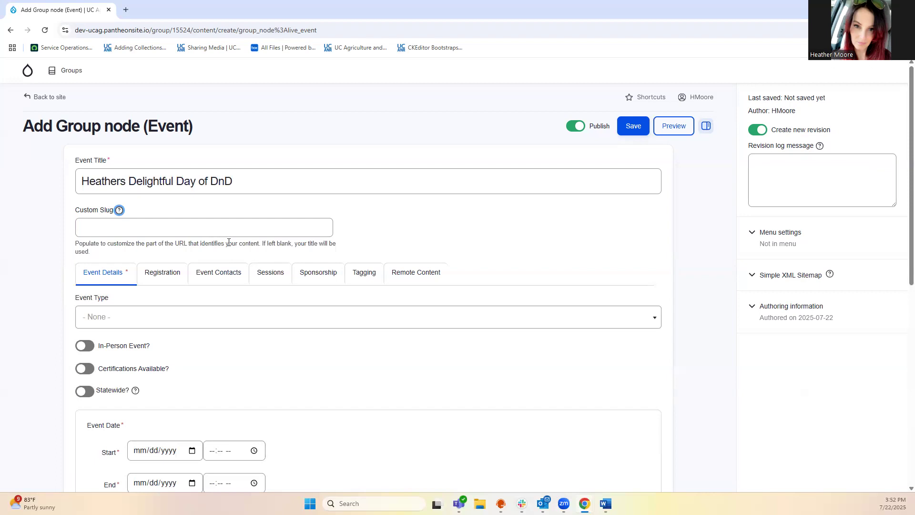
{"action": "left_click", "coordinate": [119, 210]}
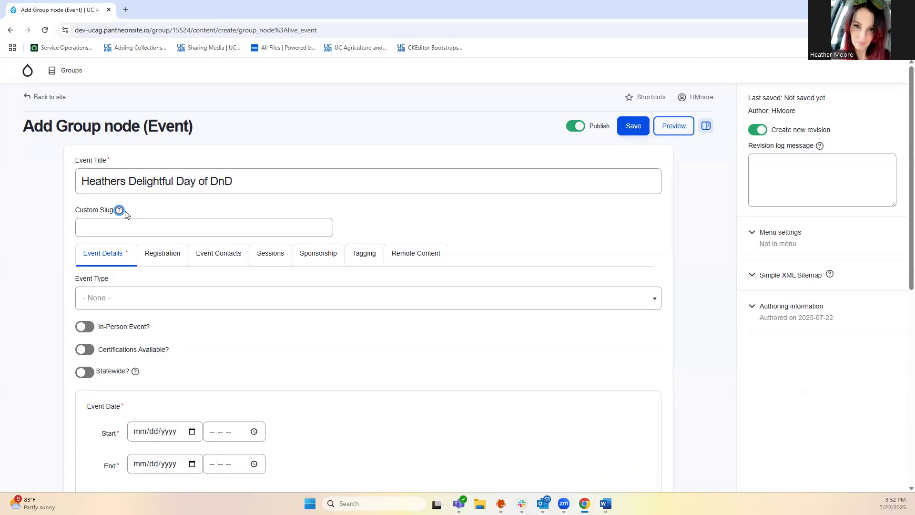
Set the Event Type to Workshops and switch on In-Person Event
{"action": "left_click", "coordinate": [128, 299]}
{"action": "scroll", "coordinate": [177, 375], "scroll_direction": "down", "scroll_amount": 1}
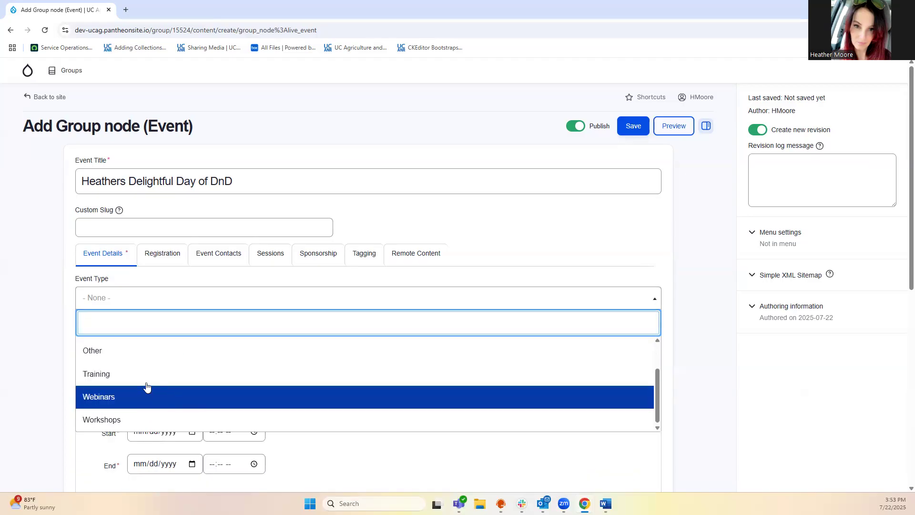
{"action": "left_click", "coordinate": [137, 419]}
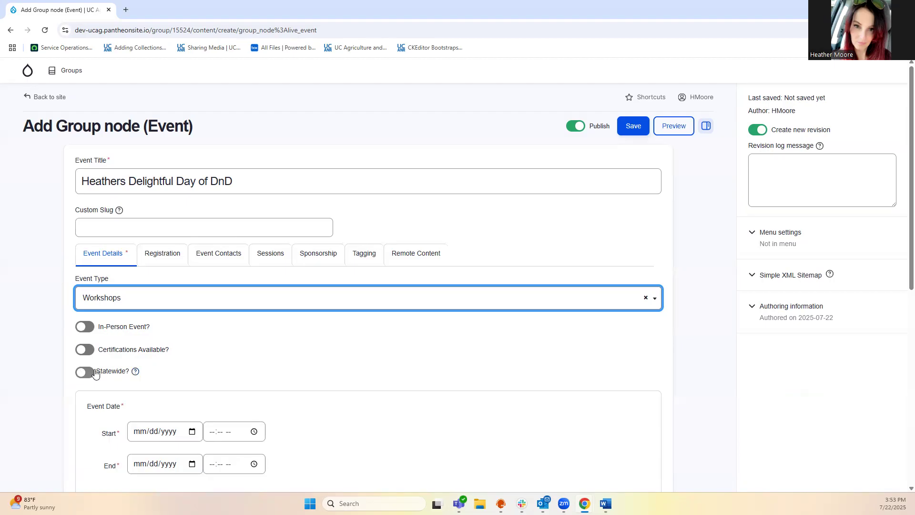
{"action": "left_click", "coordinate": [85, 326]}
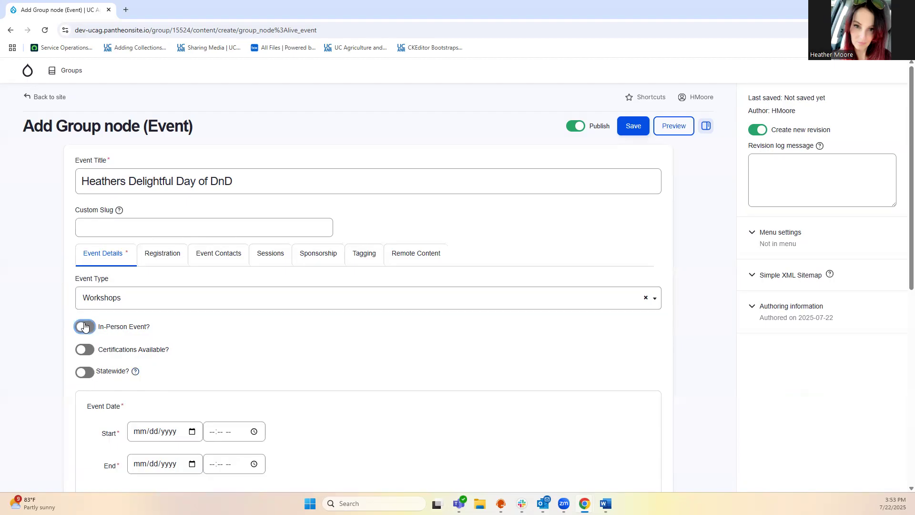
Set the event start date to 07/29/2025 with no time and tick All day
{"action": "scroll", "coordinate": [265, 333], "scroll_direction": "down", "scroll_amount": 2}
{"action": "left_click", "coordinate": [264, 333]}
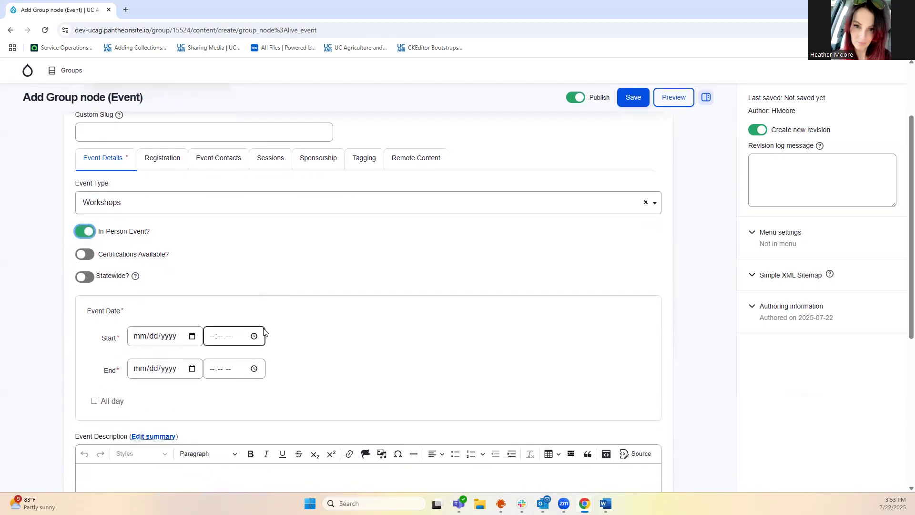
{"action": "left_click", "coordinate": [192, 336]}
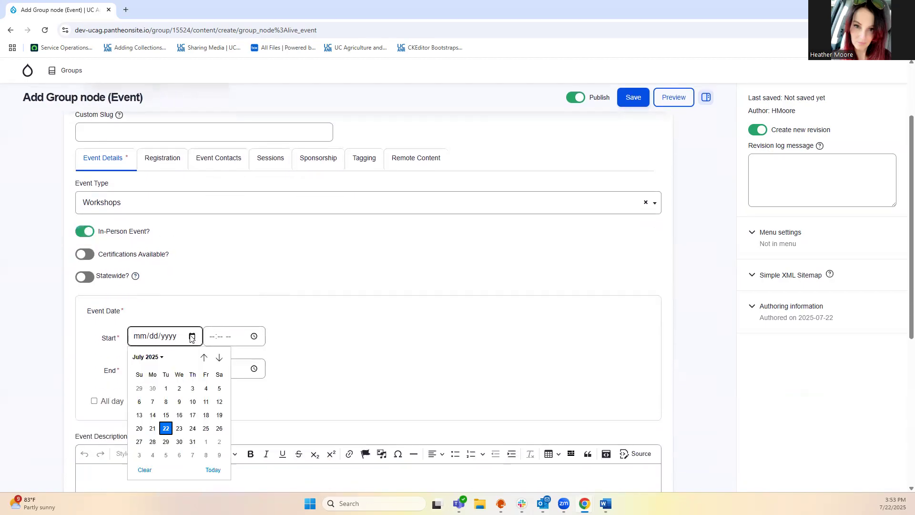
{"action": "left_click", "coordinate": [166, 442]}
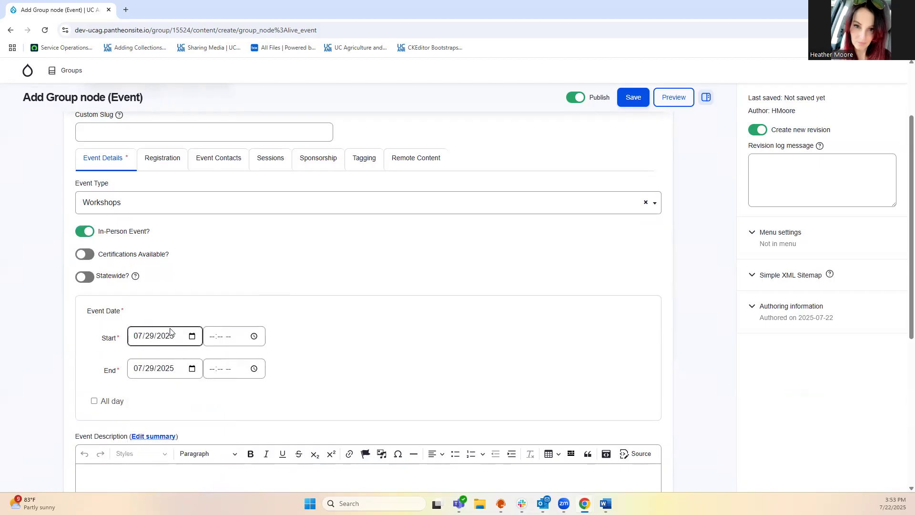
{"action": "left_click", "coordinate": [254, 337]}
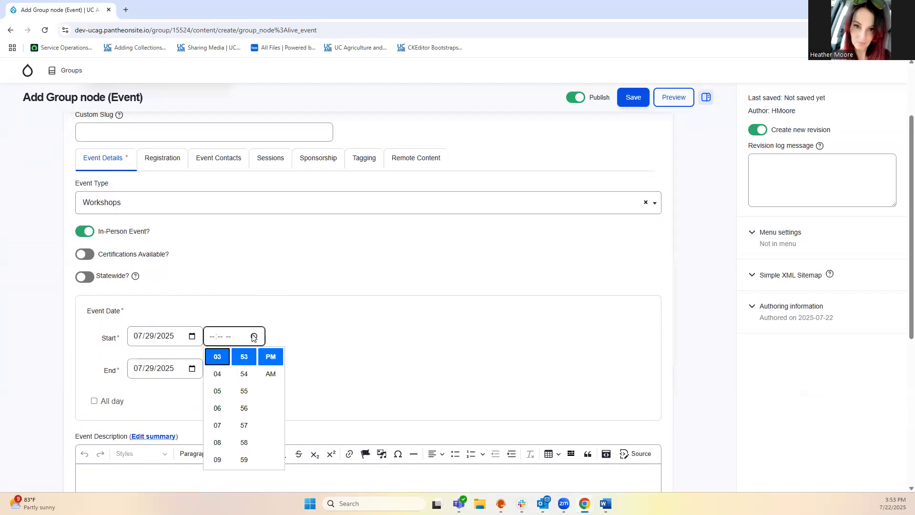
{"action": "left_click", "coordinate": [277, 337]}
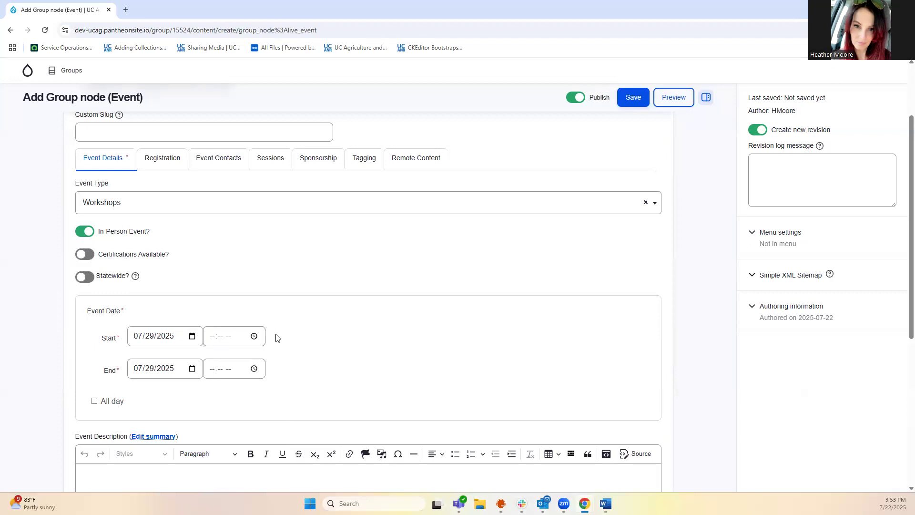
{"action": "left_click", "coordinate": [93, 401]}
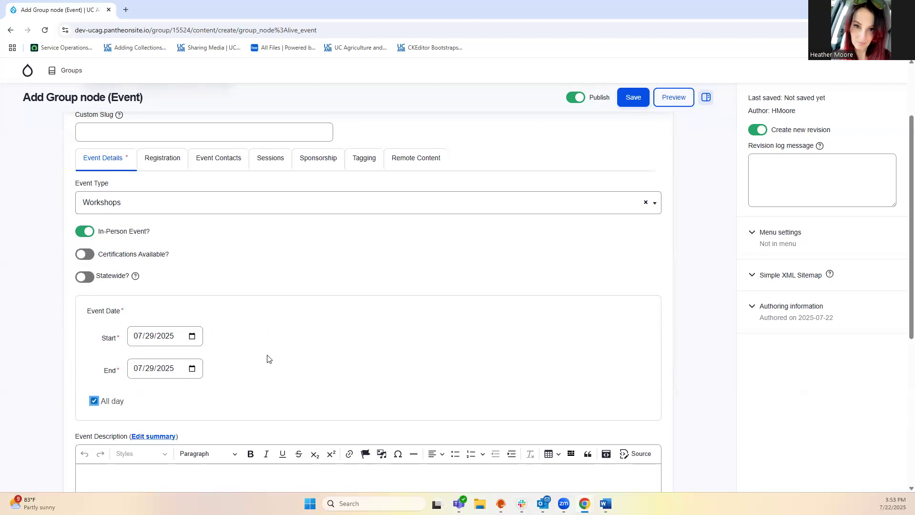
{"action": "scroll", "coordinate": [263, 360], "scroll_direction": "down", "scroll_amount": 2}
{"action": "scroll", "coordinate": [266, 358], "scroll_direction": "down", "scroll_amount": 2}
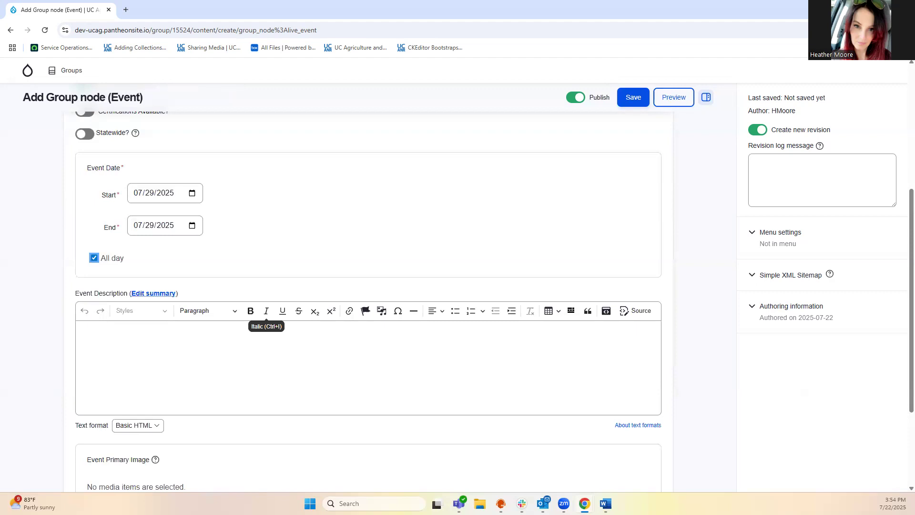
Paste the five-point outline (description, purpose, schedule, ticket prices, etc.) into the Event Description
{"action": "key", "text": "alt+Tab"}
{"action": "left_click", "coordinate": [89, 335]}
{"action": "type", "text": "long description of event purpose schedule how much are tickets etc"}
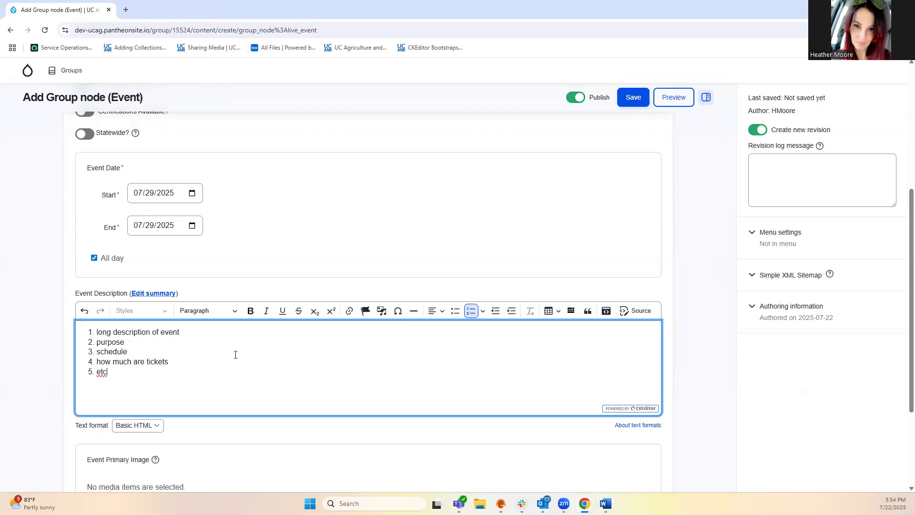
{"action": "scroll", "coordinate": [235, 355], "scroll_direction": "down", "scroll_amount": 2}
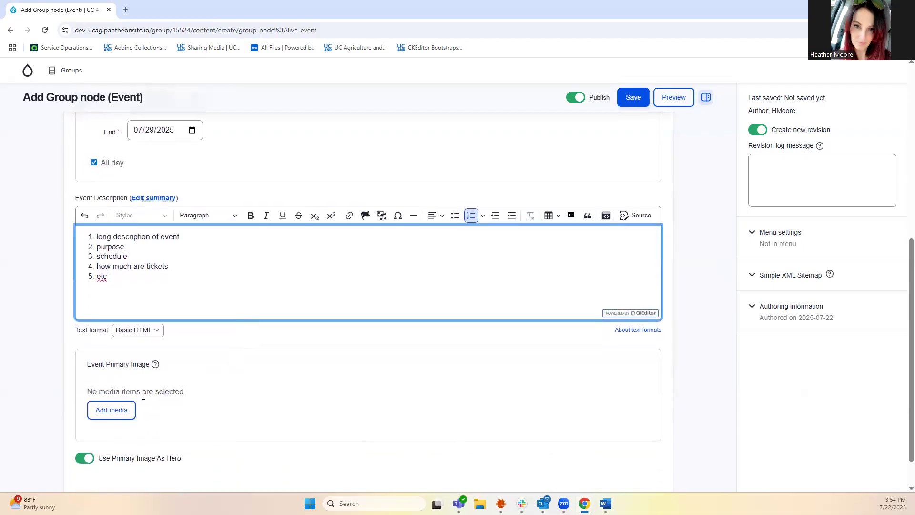
Insert the white dice photo from the media library as the Event Primary Image
{"action": "left_click", "coordinate": [108, 416]}
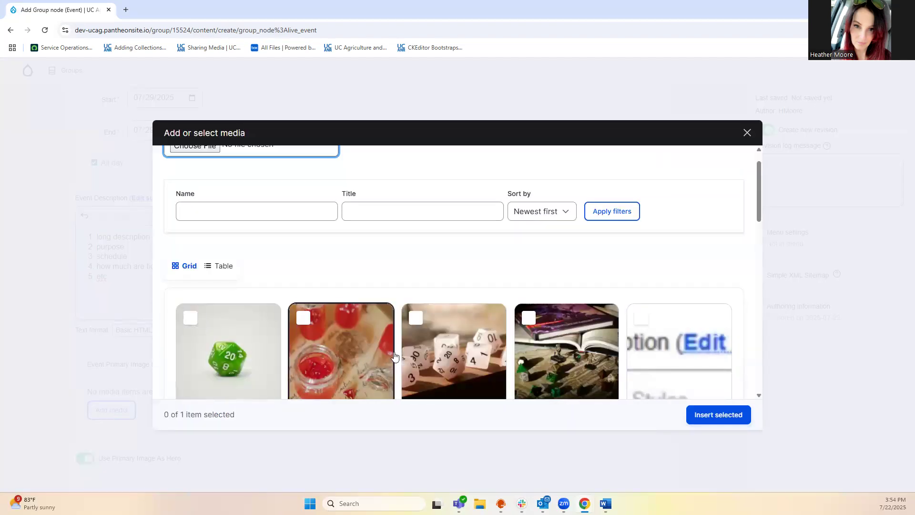
{"action": "scroll", "coordinate": [428, 352], "scroll_direction": "down", "scroll_amount": 1}
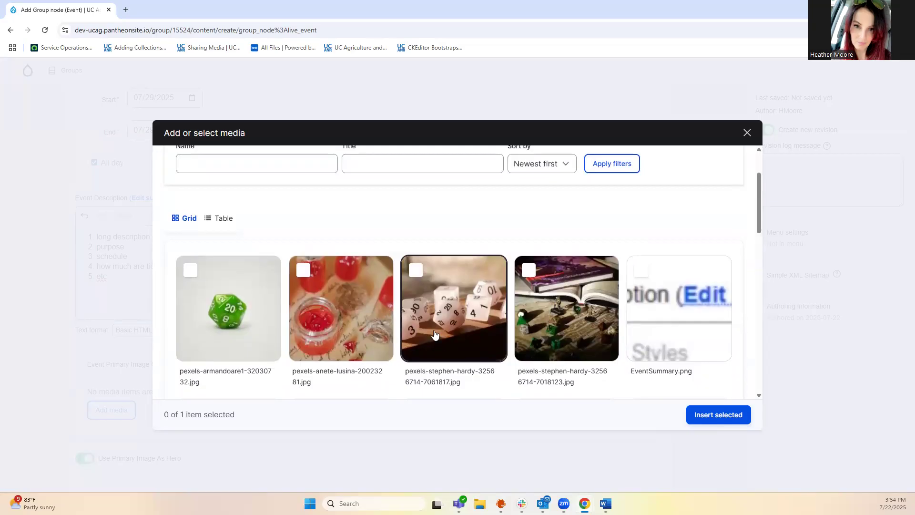
{"action": "left_click", "coordinate": [414, 272]}
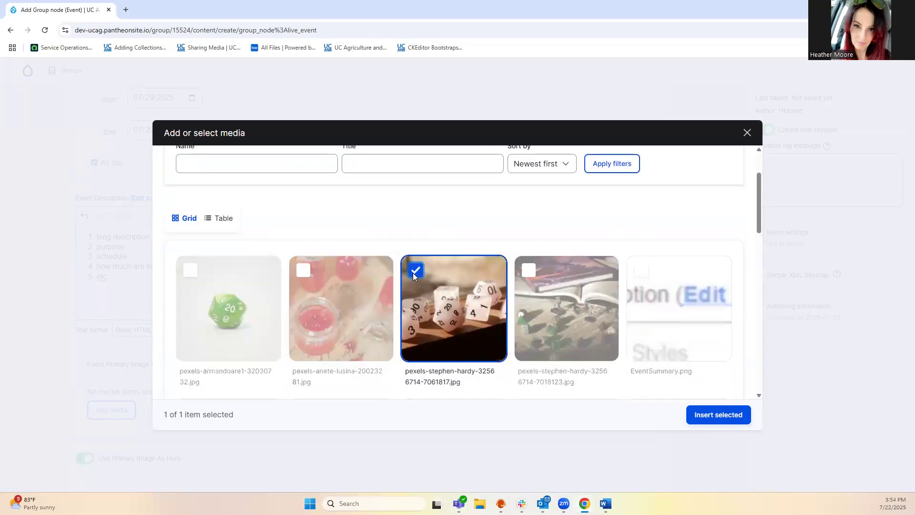
{"action": "left_click", "coordinate": [710, 415]}
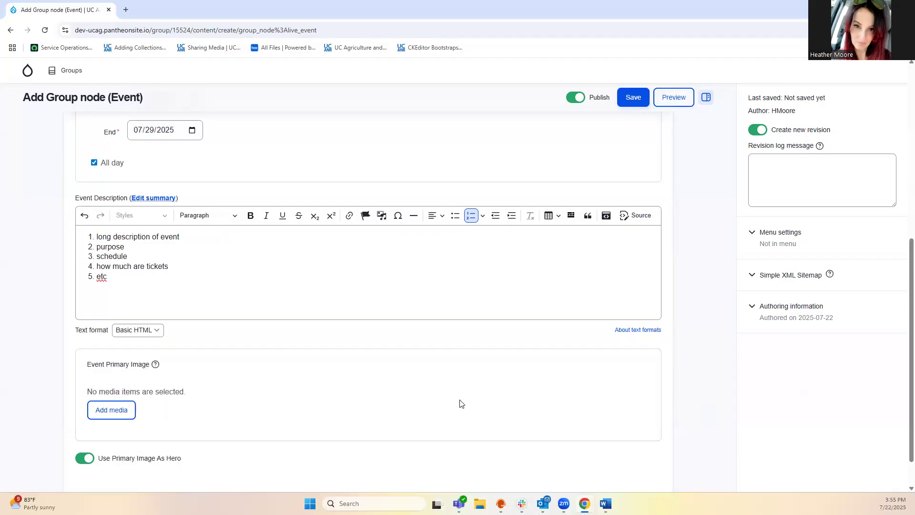
{"action": "scroll", "coordinate": [461, 403], "scroll_direction": "down", "scroll_amount": 3}
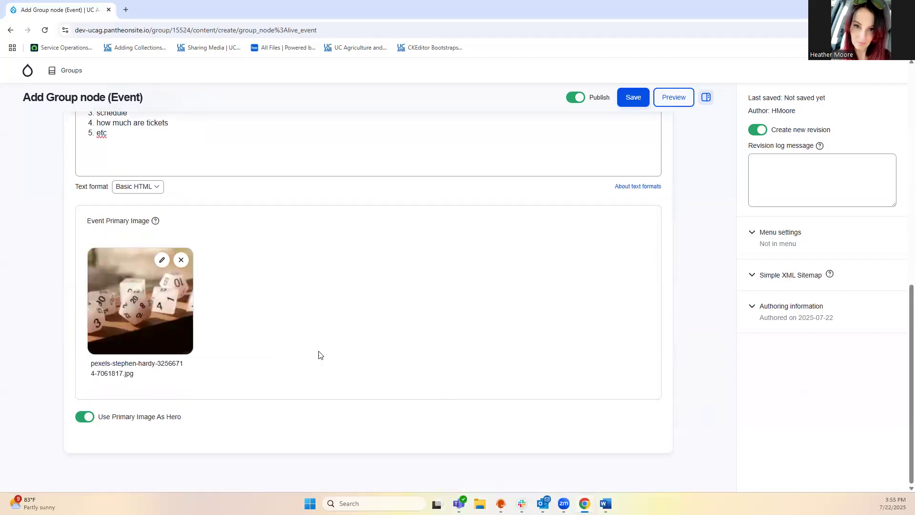
{"action": "scroll", "coordinate": [332, 354], "scroll_direction": "up", "scroll_amount": 2}
{"action": "scroll", "coordinate": [332, 354], "scroll_direction": "up", "scroll_amount": 8}
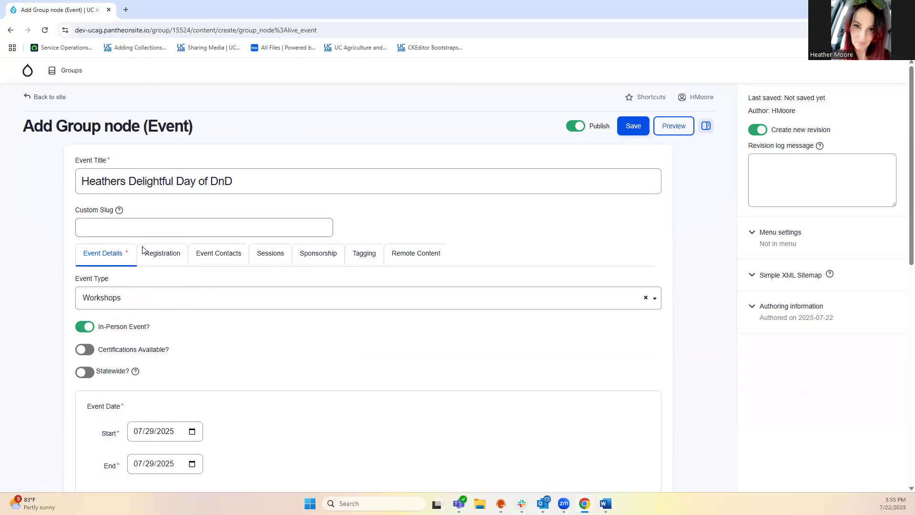
On the Registration tab, enter 'Registration information can be found on this page'
{"action": "left_click", "coordinate": [162, 254]}
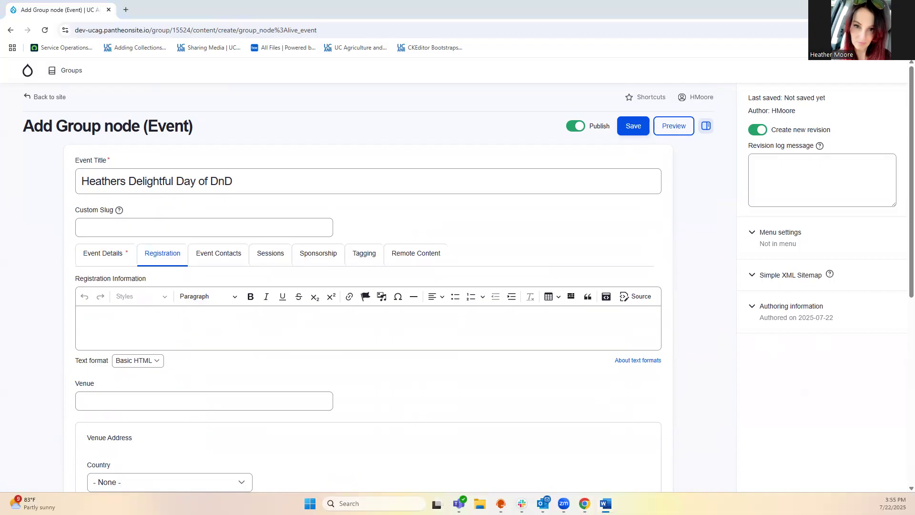
{"action": "left_click", "coordinate": [105, 322]}
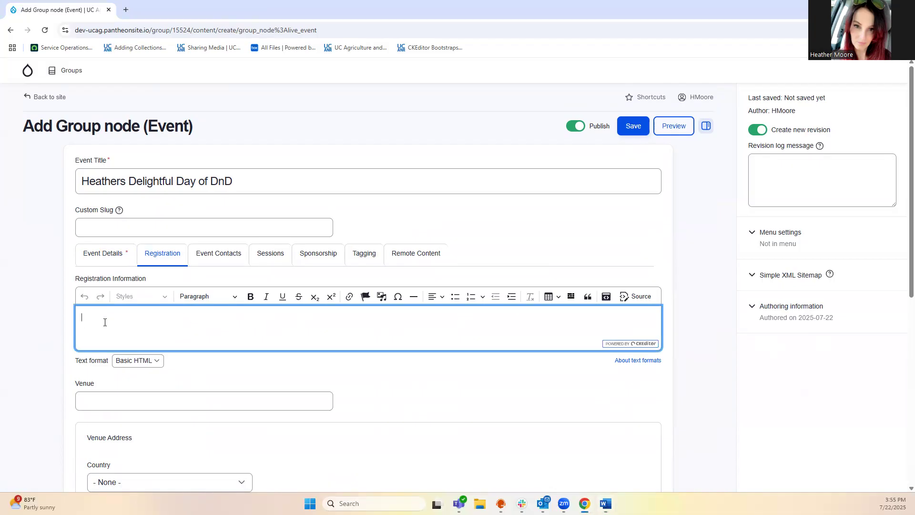
{"action": "type", "text": "Registration information can be found on this page"}
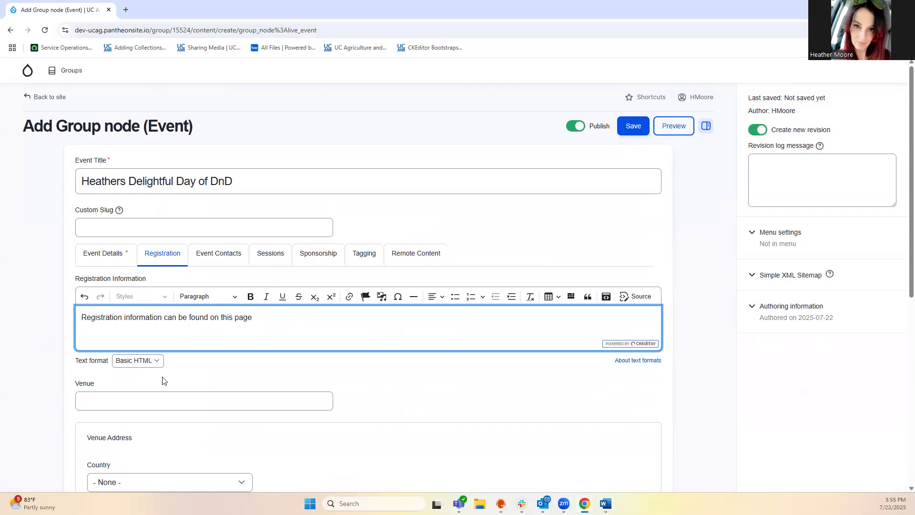
Set the venue to Heathers House on the Hill from the autofill suggestion
{"action": "left_click", "coordinate": [124, 398]}
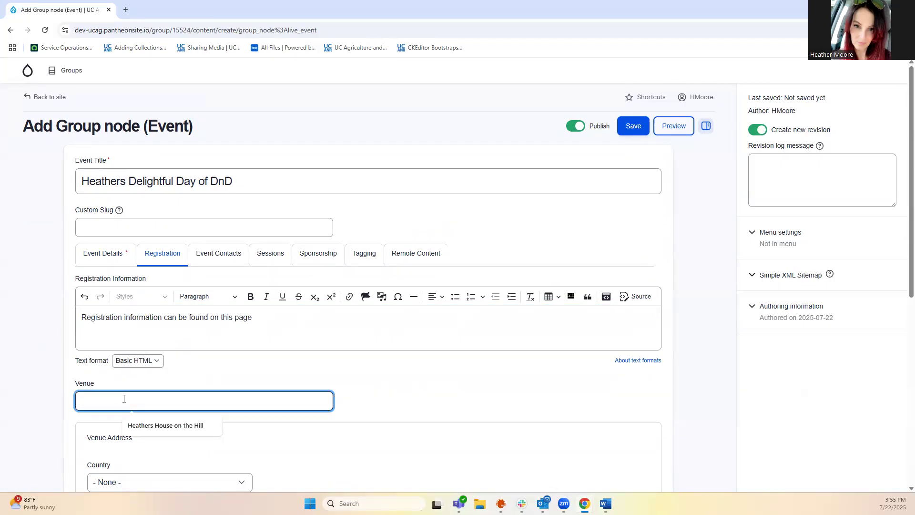
{"action": "left_click", "coordinate": [143, 425]}
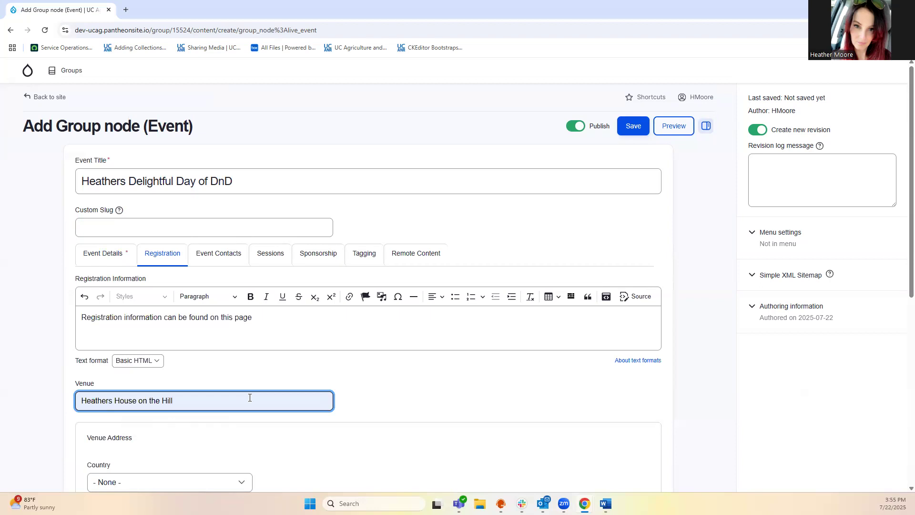
{"action": "scroll", "coordinate": [329, 382], "scroll_direction": "down", "scroll_amount": 3}
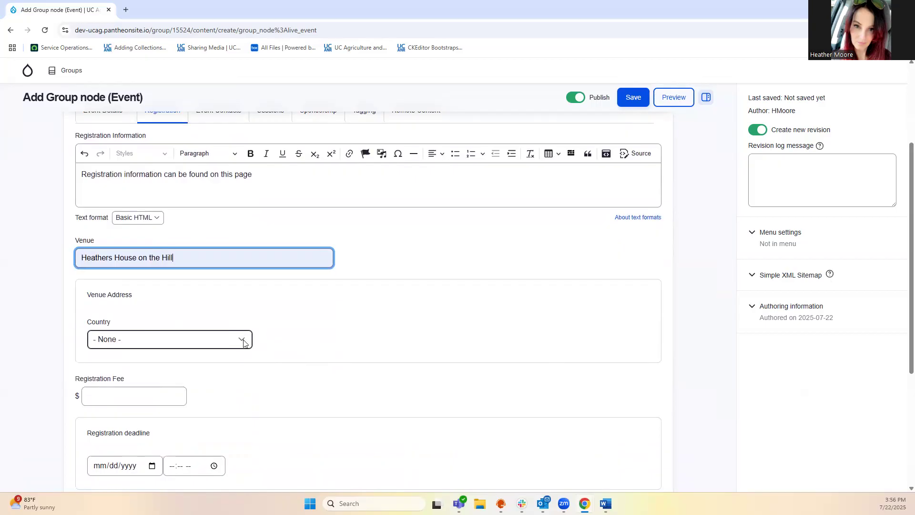
Choose Canada as the venue country
{"action": "left_click", "coordinate": [244, 343]}
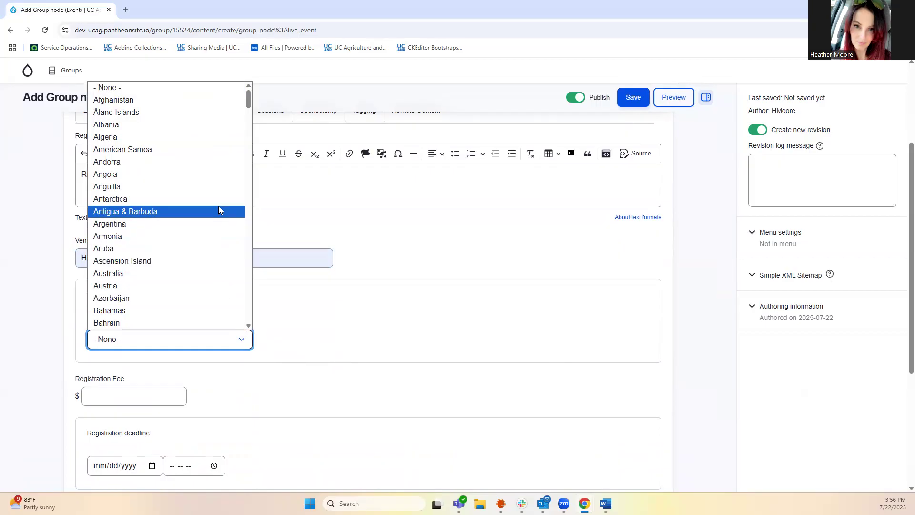
{"action": "scroll", "coordinate": [217, 218], "scroll_direction": "down", "scroll_amount": 2}
{"action": "scroll", "coordinate": [217, 218], "scroll_direction": "up", "scroll_amount": 2}
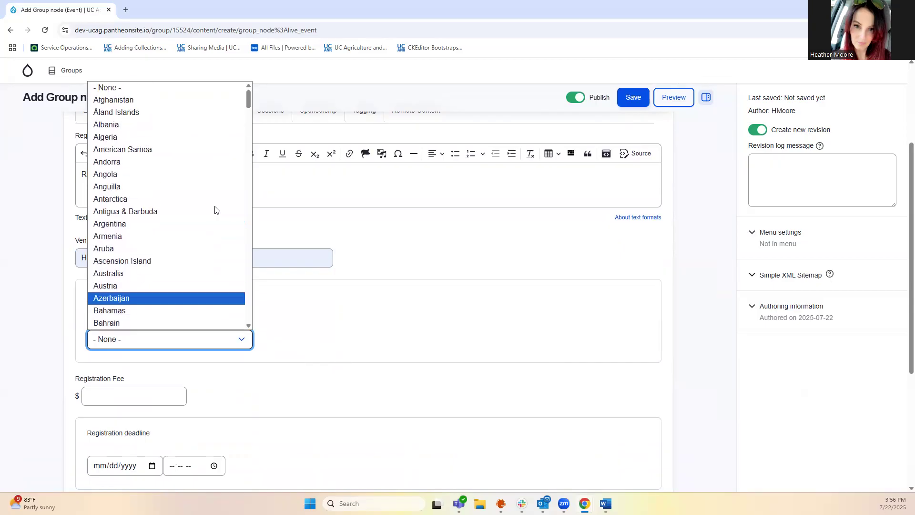
{"action": "scroll", "coordinate": [203, 209], "scroll_direction": "down", "scroll_amount": 4}
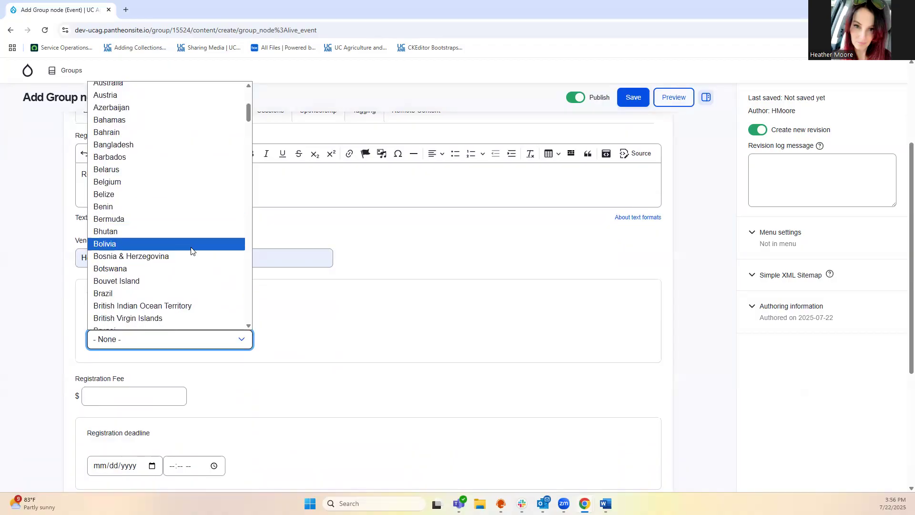
{"action": "scroll", "coordinate": [187, 247], "scroll_direction": "down", "scroll_amount": 4}
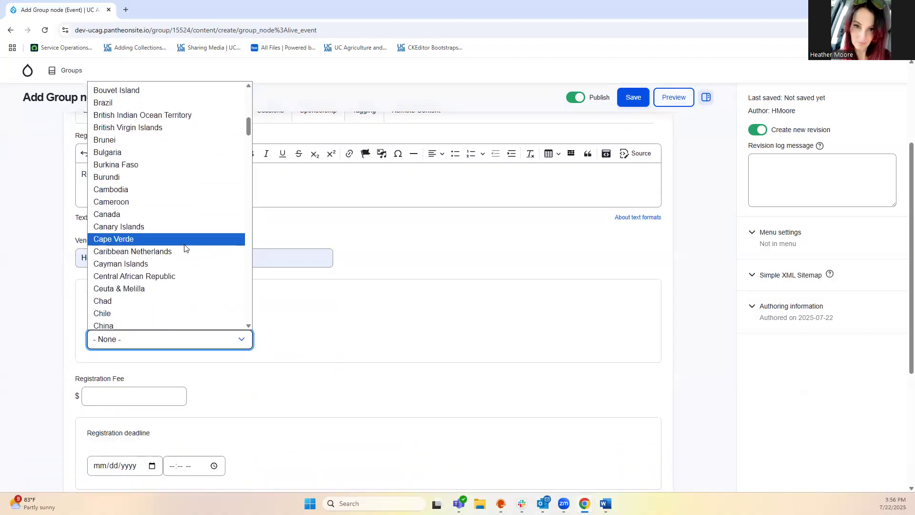
{"action": "left_click", "coordinate": [173, 217]}
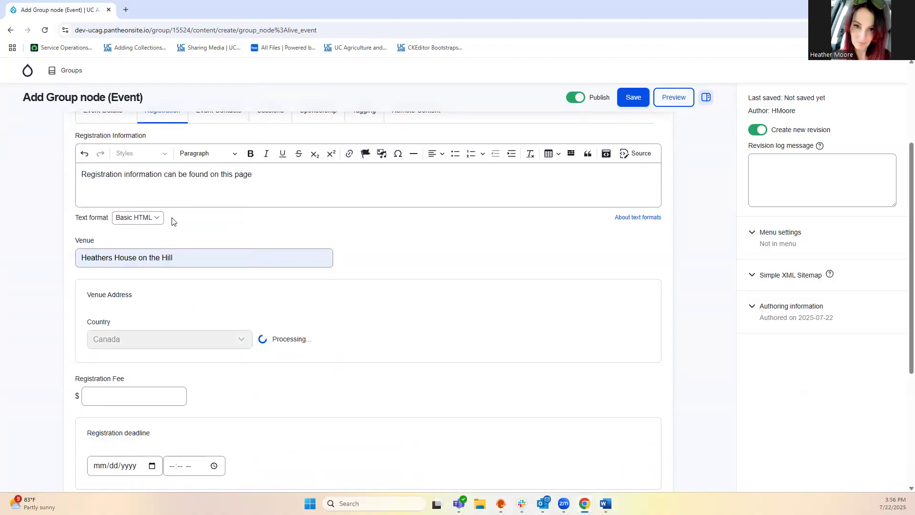
Fill in the suggested street address and Kingston as the venue city
{"action": "left_click", "coordinate": [147, 379]}
{"action": "left_click", "coordinate": [197, 406]}
{"action": "scroll", "coordinate": [396, 347], "scroll_direction": "down", "scroll_amount": 1}
{"action": "left_click", "coordinate": [146, 395]}
{"action": "left_click", "coordinate": [151, 416]}
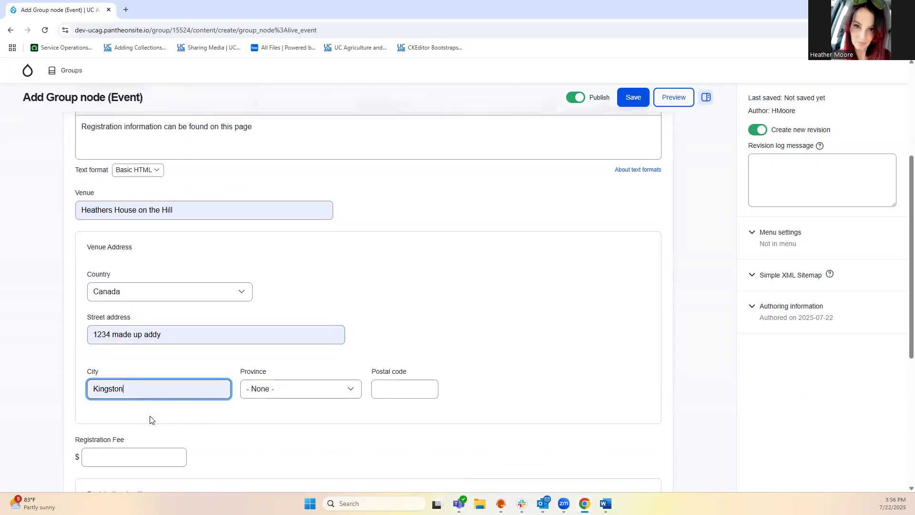
Set the province to Ontario, postal code K7P 1K6, and registration fee to 0.01
{"action": "left_click", "coordinate": [317, 397]}
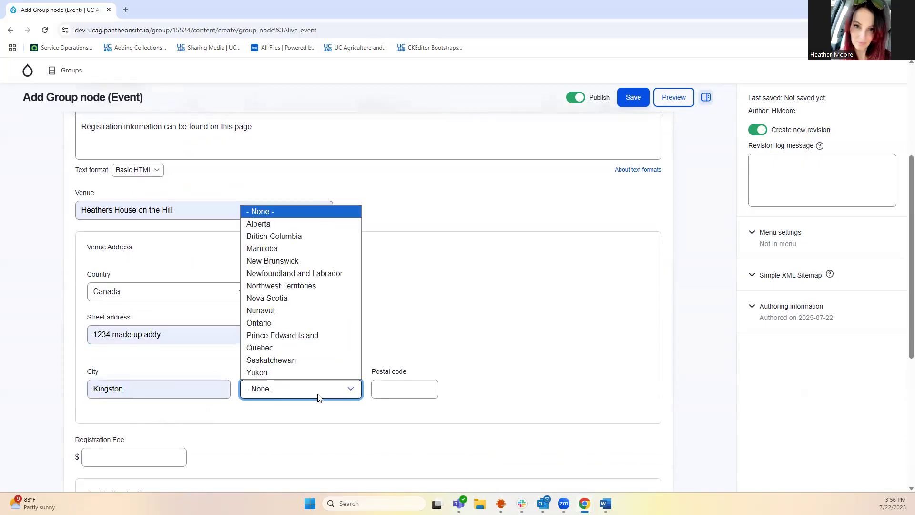
{"action": "left_click", "coordinate": [297, 324]}
{"action": "key", "text": "Tab"}
{"action": "type", "text": "K7P 1K6"}
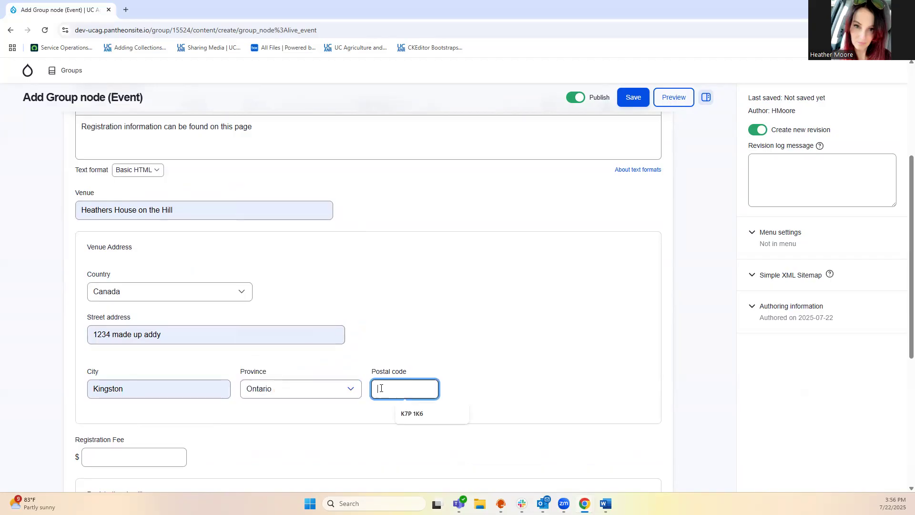
{"action": "scroll", "coordinate": [225, 416], "scroll_direction": "down", "scroll_amount": 1}
{"action": "left_click", "coordinate": [96, 412]}
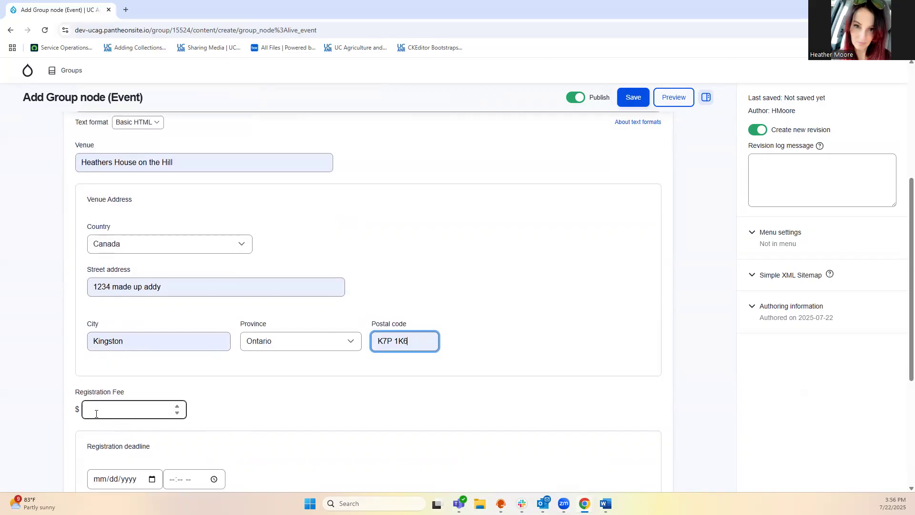
{"action": "left_click", "coordinate": [179, 408]}
Confirm the 0.01 fee and set the registration deadline date to 07/28/2025
{"action": "left_click", "coordinate": [237, 410]}
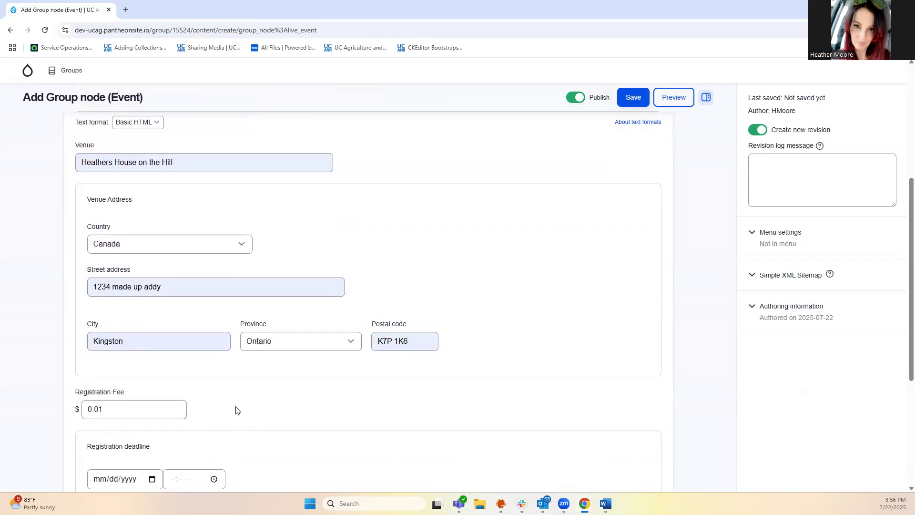
{"action": "scroll", "coordinate": [236, 411], "scroll_direction": "down", "scroll_amount": 1}
{"action": "scroll", "coordinate": [237, 411], "scroll_direction": "down", "scroll_amount": 1}
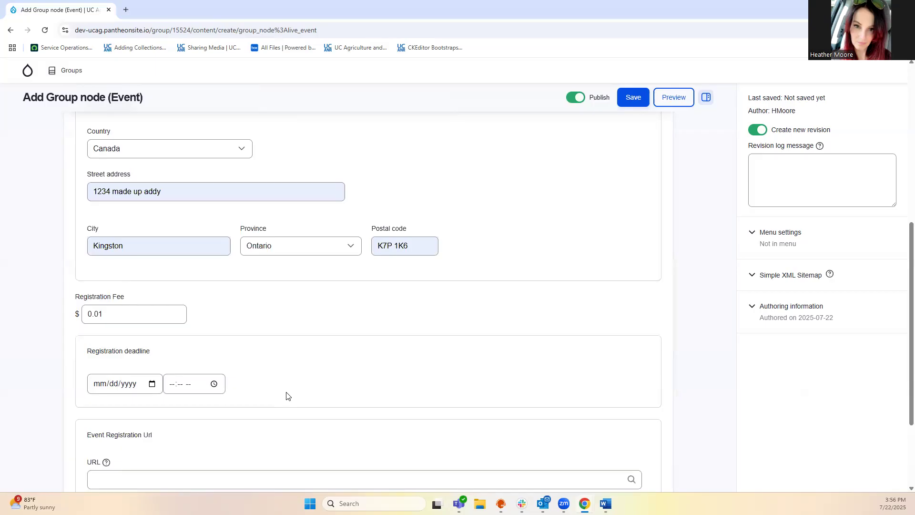
{"action": "left_click", "coordinate": [152, 384]}
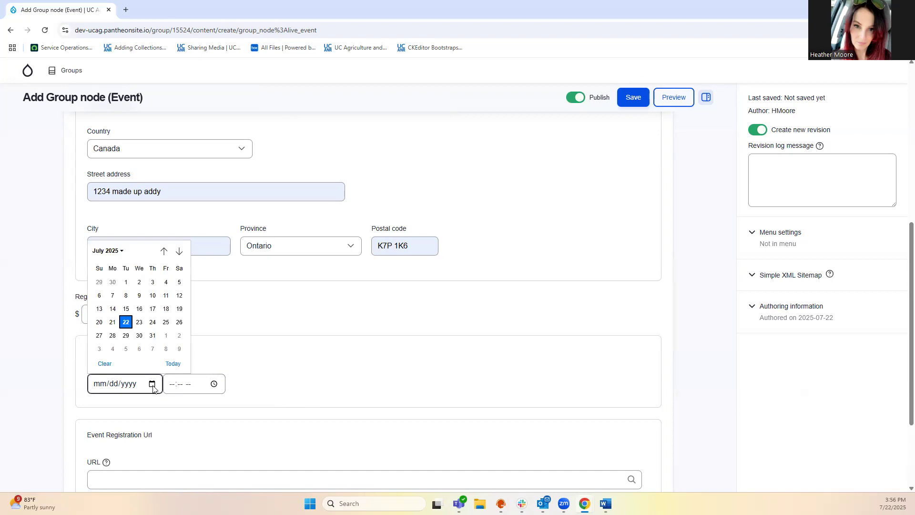
{"action": "left_click", "coordinate": [115, 339]}
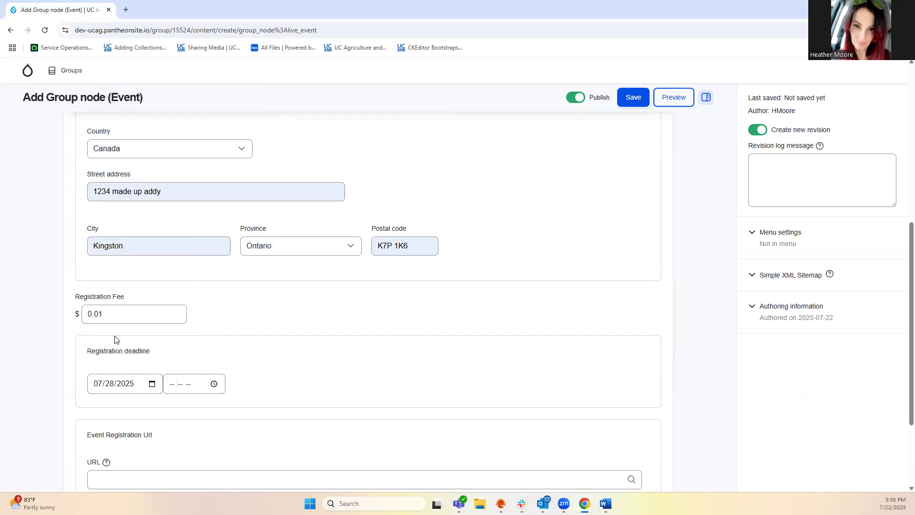
Set the registration deadline time to 12:00 AM
{"action": "left_click", "coordinate": [214, 384]}
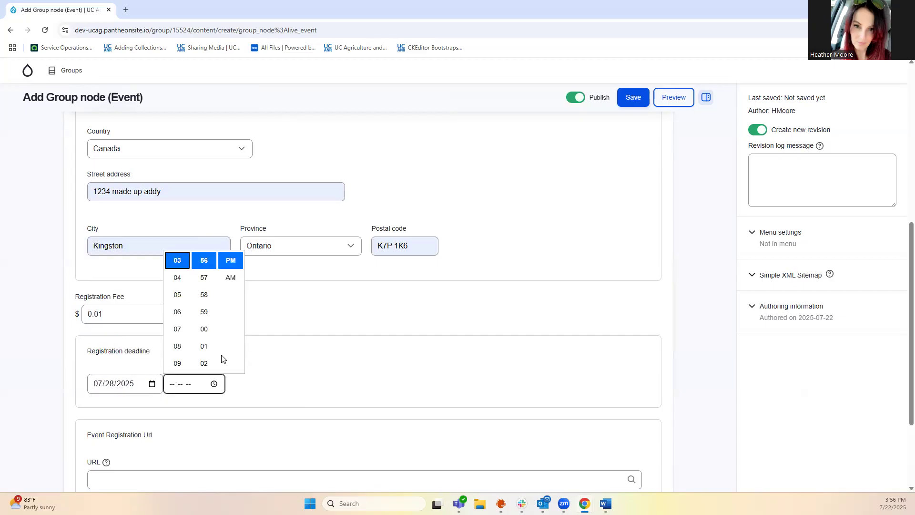
{"action": "scroll", "coordinate": [204, 307], "scroll_direction": "down", "scroll_amount": 2}
{"action": "scroll", "coordinate": [177, 343], "scroll_direction": "down", "scroll_amount": 2}
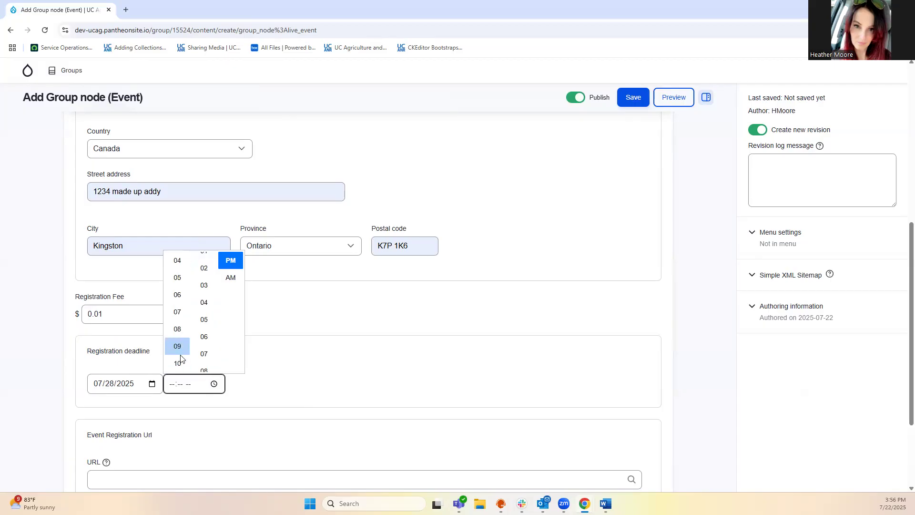
{"action": "left_click", "coordinate": [177, 334]}
{"action": "scroll", "coordinate": [208, 295], "scroll_direction": "up", "scroll_amount": 2}
{"action": "left_click", "coordinate": [204, 329]}
{"action": "left_click", "coordinate": [224, 281]}
{"action": "left_click", "coordinate": [270, 382]}
{"action": "scroll", "coordinate": [253, 386], "scroll_direction": "down", "scroll_amount": 1}
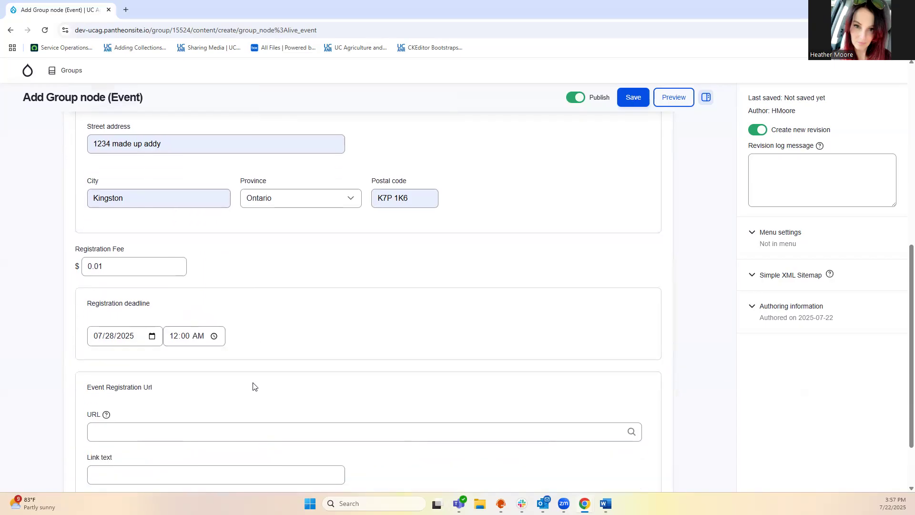
{"action": "scroll", "coordinate": [220, 393], "scroll_direction": "down", "scroll_amount": 1}
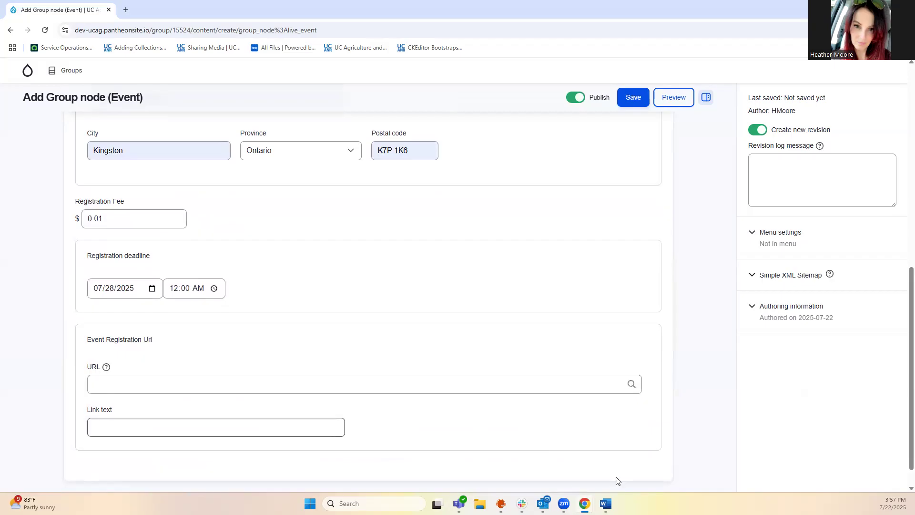
{"action": "key", "text": "alt+Tab"}
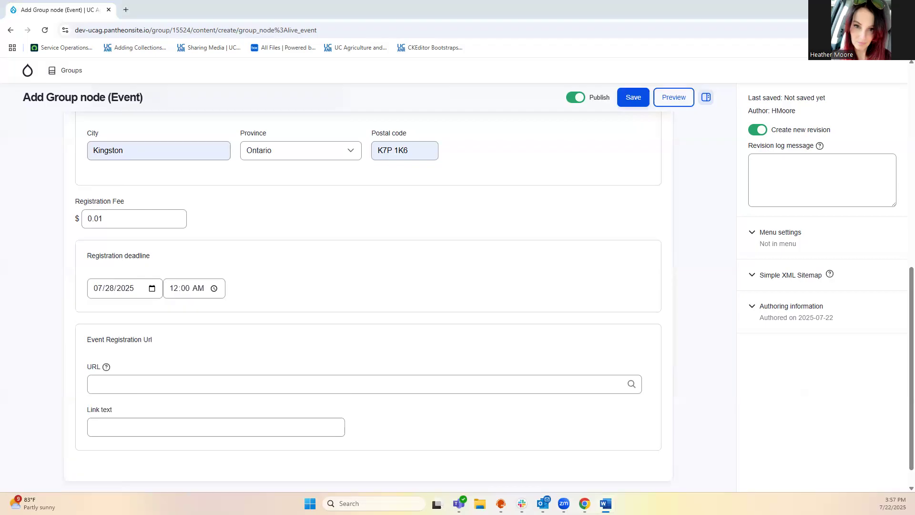
{"action": "left_click", "coordinate": [105, 386]}
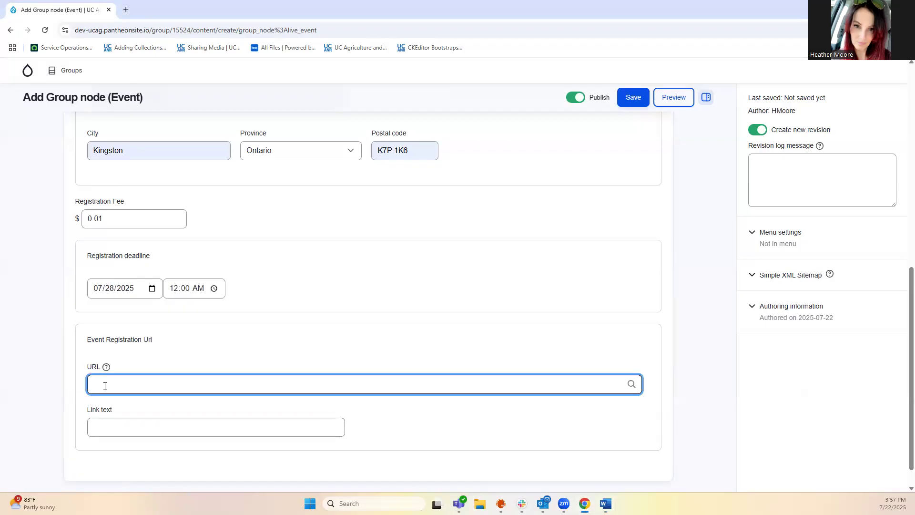
{"action": "type", "text": "https://ucanr.edu/site/iwp-training/adding-collections-pages"}
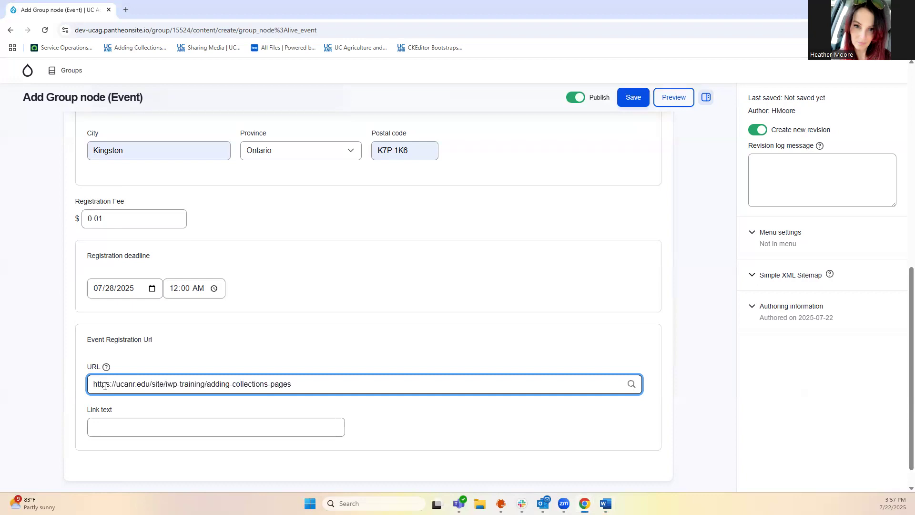
{"action": "left_click", "coordinate": [118, 422]}
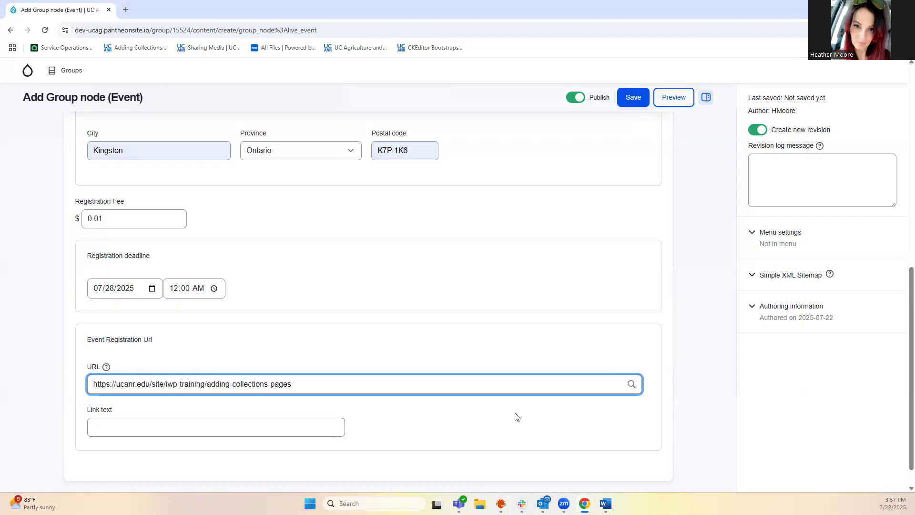
{"action": "scroll", "coordinate": [514, 417], "scroll_direction": "up", "scroll_amount": 6}
{"action": "scroll", "coordinate": [513, 416], "scroll_direction": "up", "scroll_amount": 3}
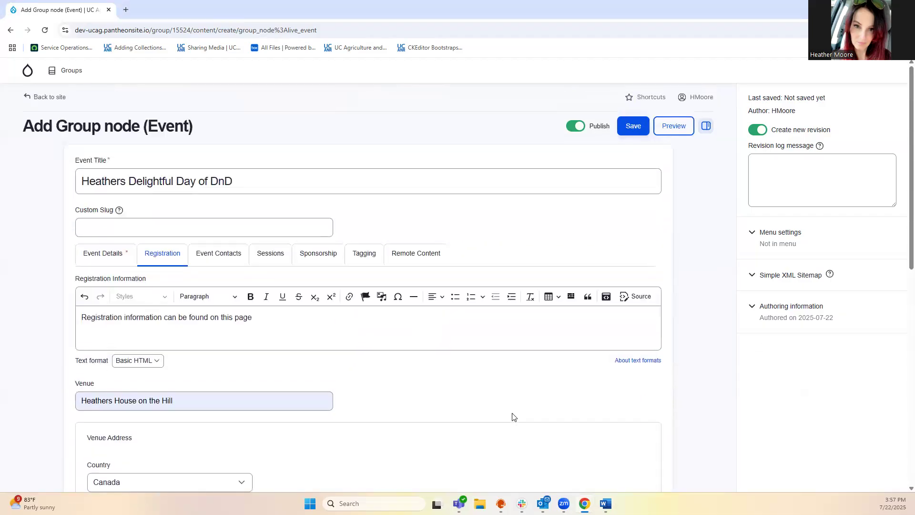
Add a new event contact and fill in the contact's full name
{"action": "left_click", "coordinate": [211, 257]}
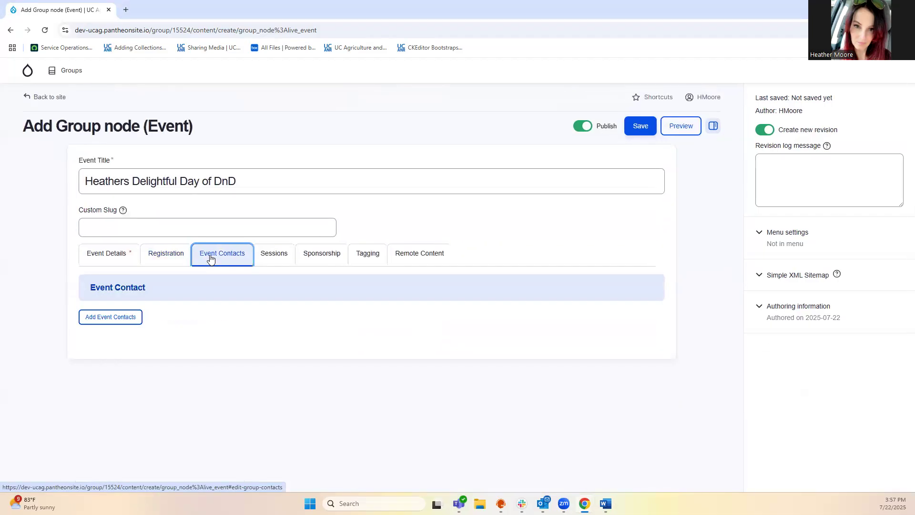
{"action": "left_click", "coordinate": [111, 318]}
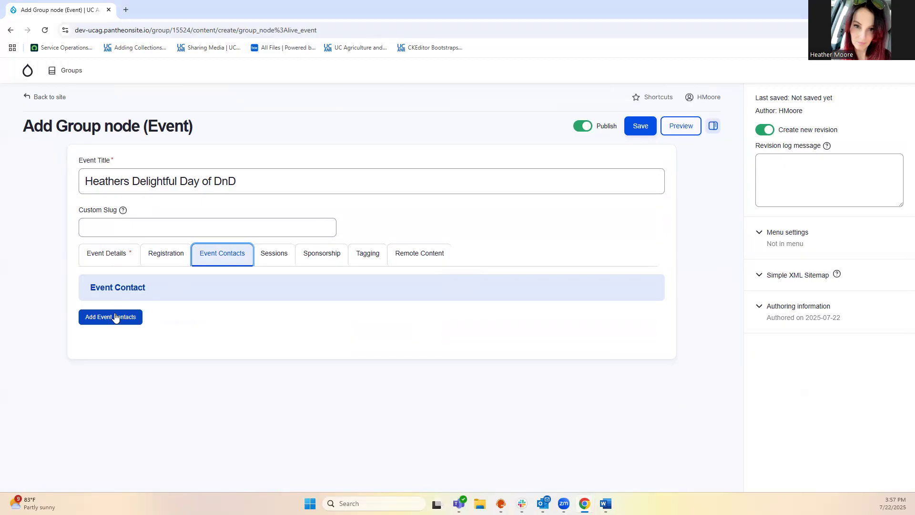
{"action": "scroll", "coordinate": [176, 343], "scroll_direction": "down", "scroll_amount": 2}
{"action": "left_click", "coordinate": [129, 291]}
{"action": "left_click", "coordinate": [171, 308]}
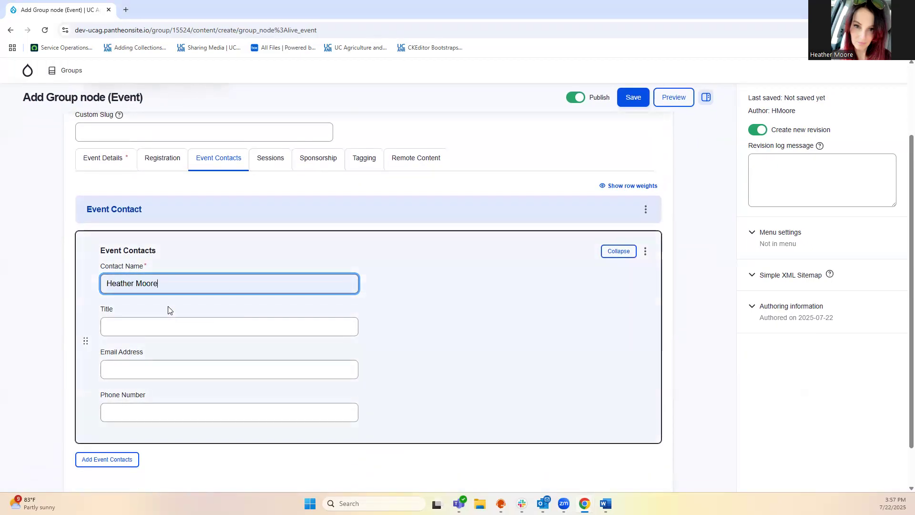
Paste 'DnD Co-Ordinator' as the contact's title
{"action": "left_click", "coordinate": [145, 323]}
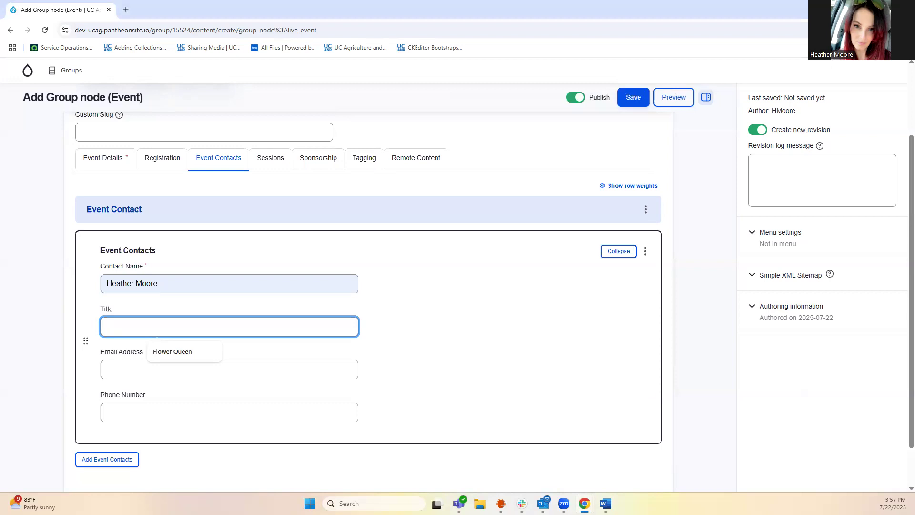
{"action": "key", "text": "alt+Tab"}
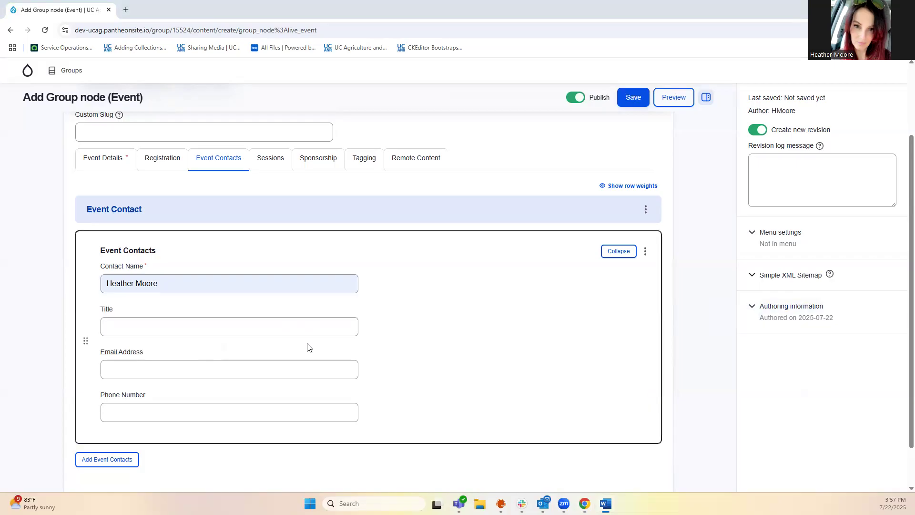
{"action": "left_click", "coordinate": [127, 329]}
{"action": "type", "text": "DnD Co-Ordinator"}
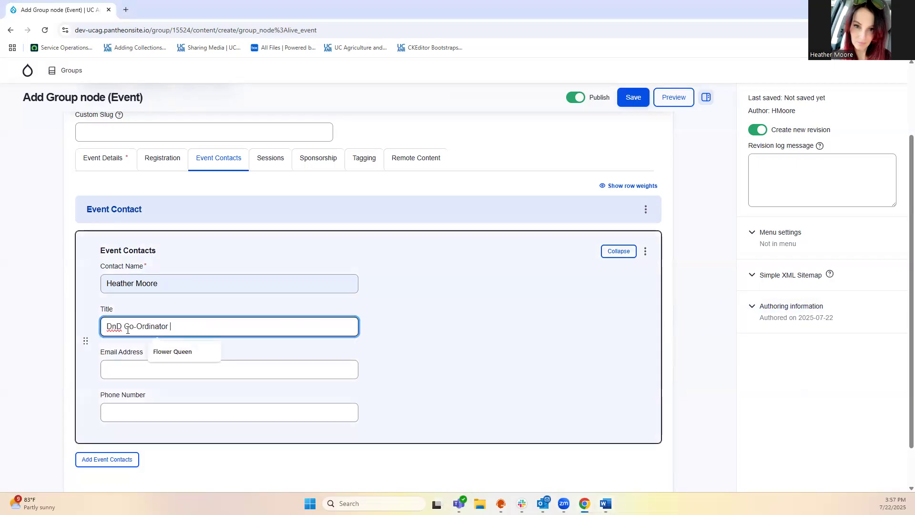
Fill in the contact's e-mail address and phone number from the autofill suggestions
{"action": "left_click", "coordinate": [124, 366]}
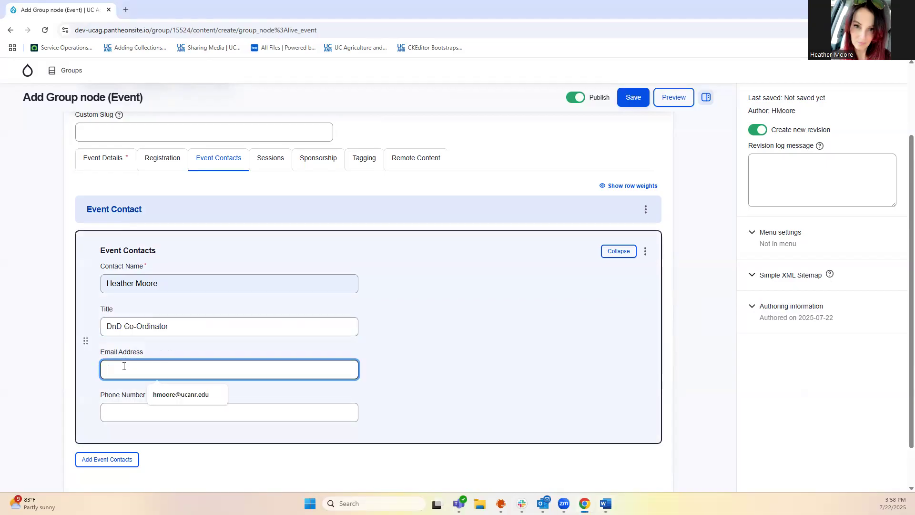
{"action": "left_click", "coordinate": [182, 395]}
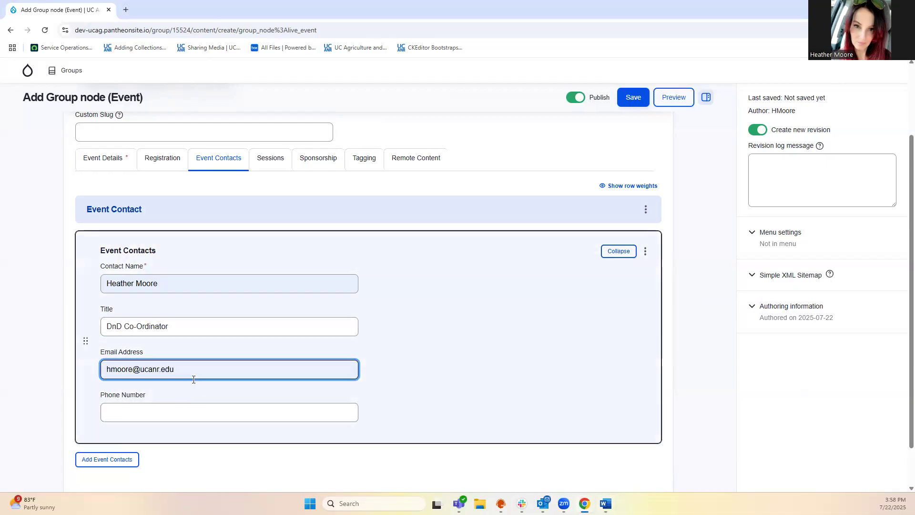
{"action": "left_click", "coordinate": [145, 411]}
{"action": "left_click", "coordinate": [168, 436]}
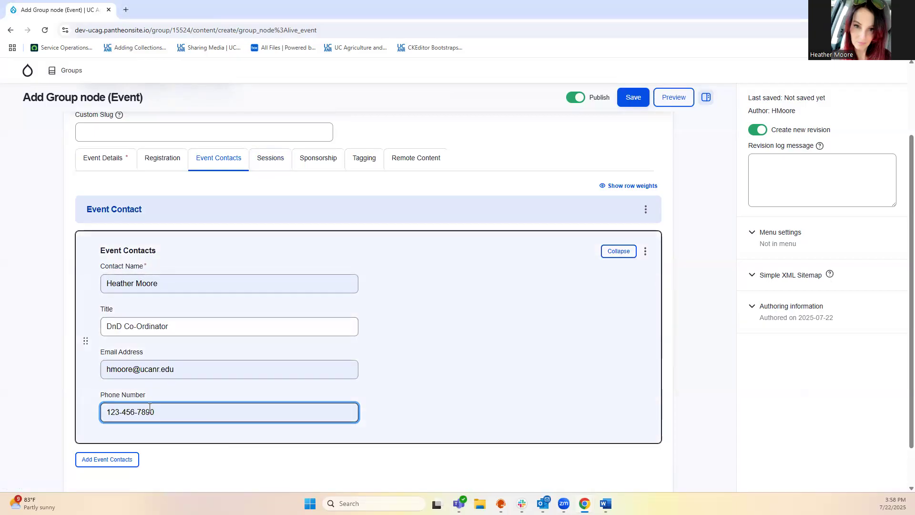
{"action": "left_click", "coordinate": [265, 169]}
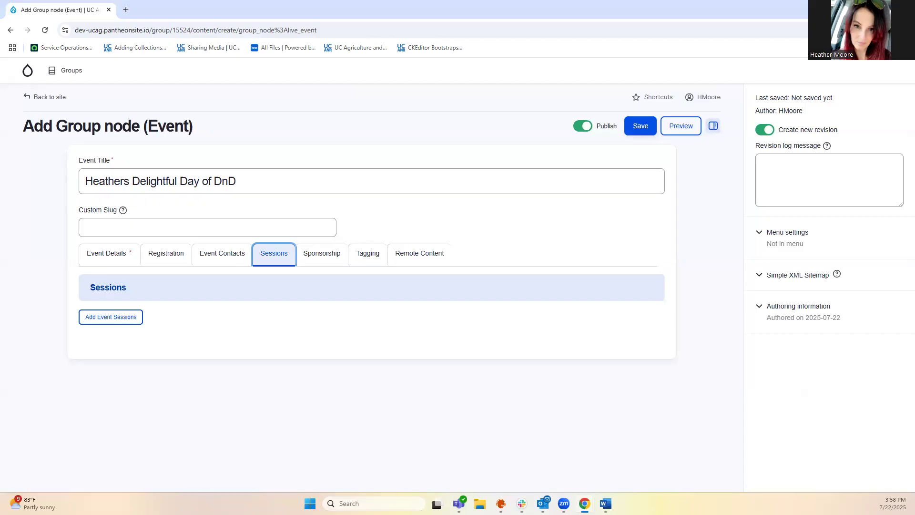
Add a new event session and paste in a title about making a character sheet
{"action": "left_click", "coordinate": [109, 320]}
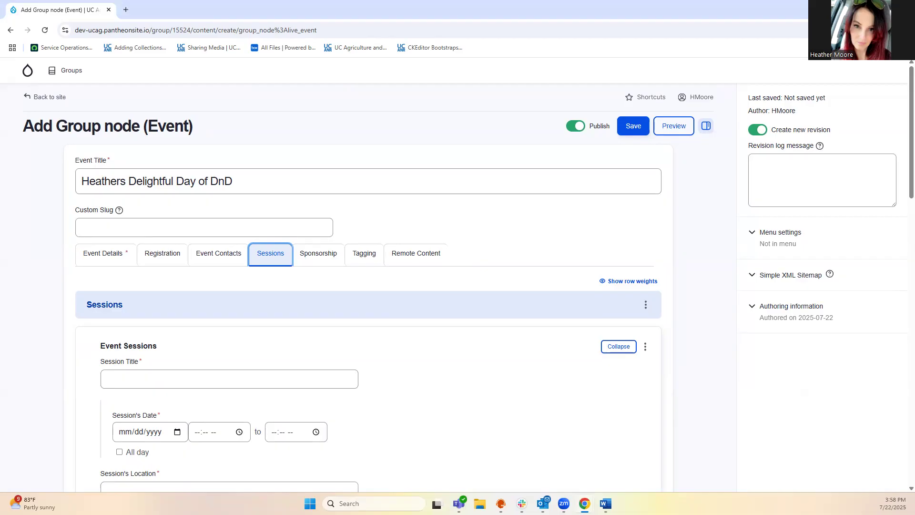
{"action": "key", "text": "alt+Tab"}
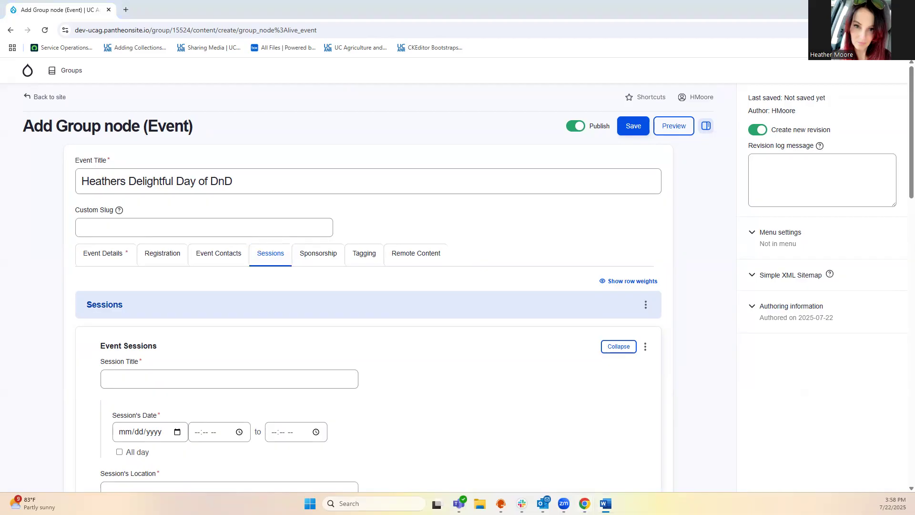
{"action": "left_click", "coordinate": [117, 376]}
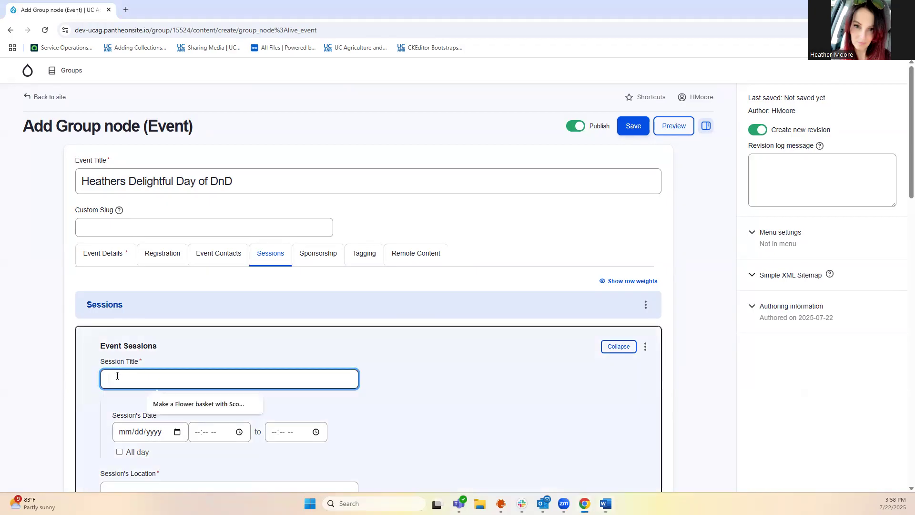
{"action": "type", "text": "Make a Character Sheet with Natalie!"}
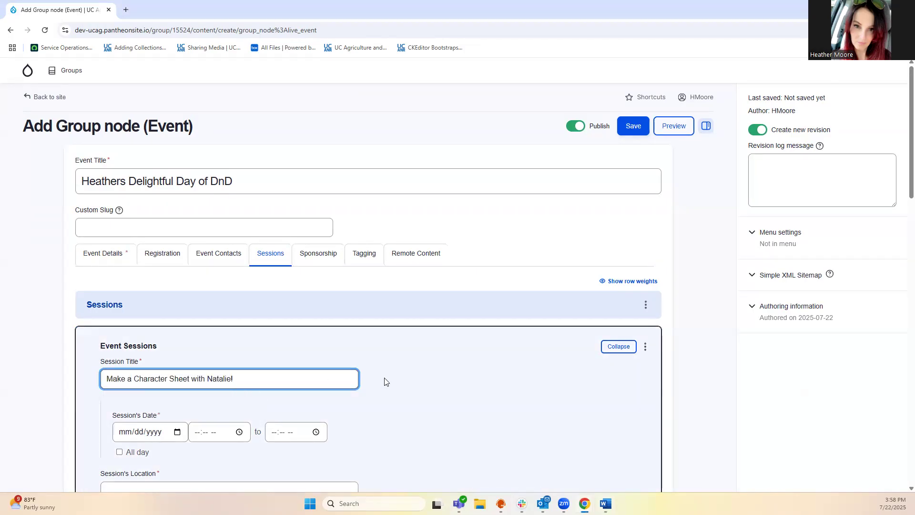
{"action": "scroll", "coordinate": [386, 381], "scroll_direction": "down", "scroll_amount": 1}
{"action": "left_click", "coordinate": [178, 384]}
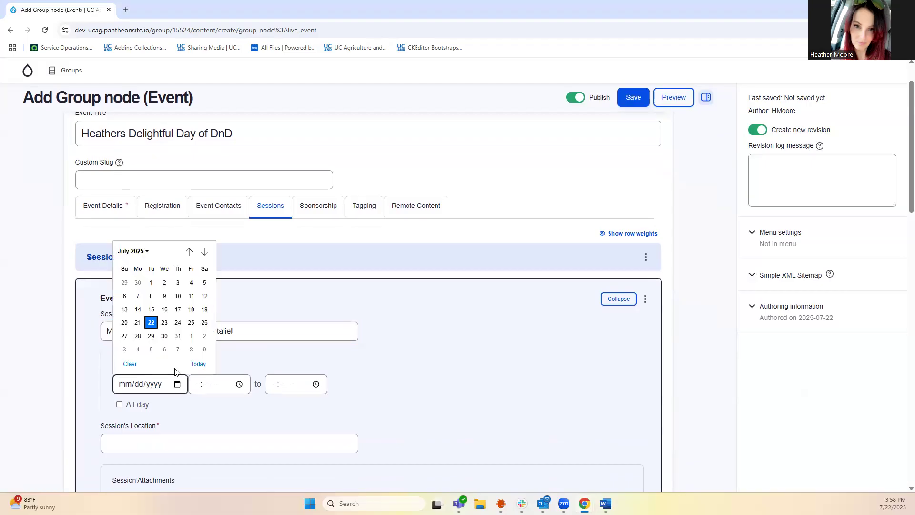
Set the session date to 07/29/2025 with a 12:00 PM start time
{"action": "left_click", "coordinate": [152, 336]}
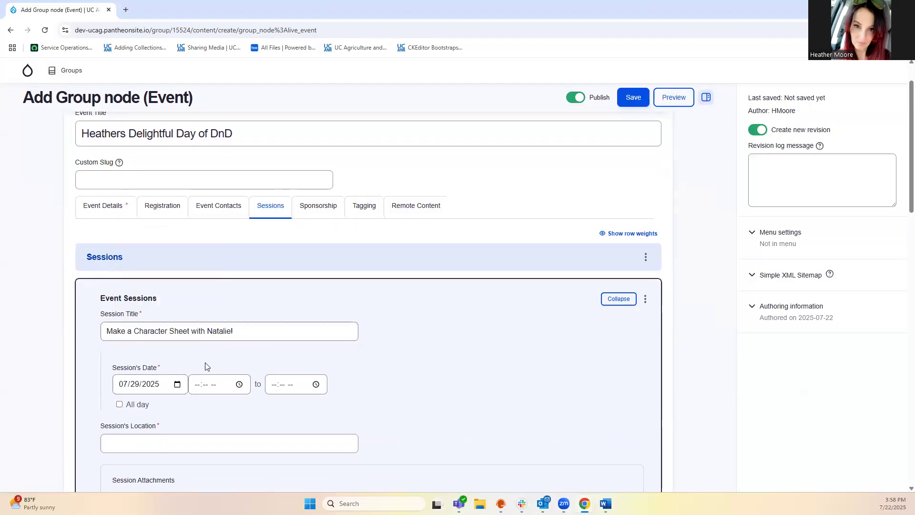
{"action": "left_click", "coordinate": [240, 385]}
{"action": "scroll", "coordinate": [204, 355], "scroll_direction": "down", "scroll_amount": 1}
{"action": "scroll", "coordinate": [204, 354], "scroll_direction": "down", "scroll_amount": 1}
{"action": "left_click", "coordinate": [203, 329]}
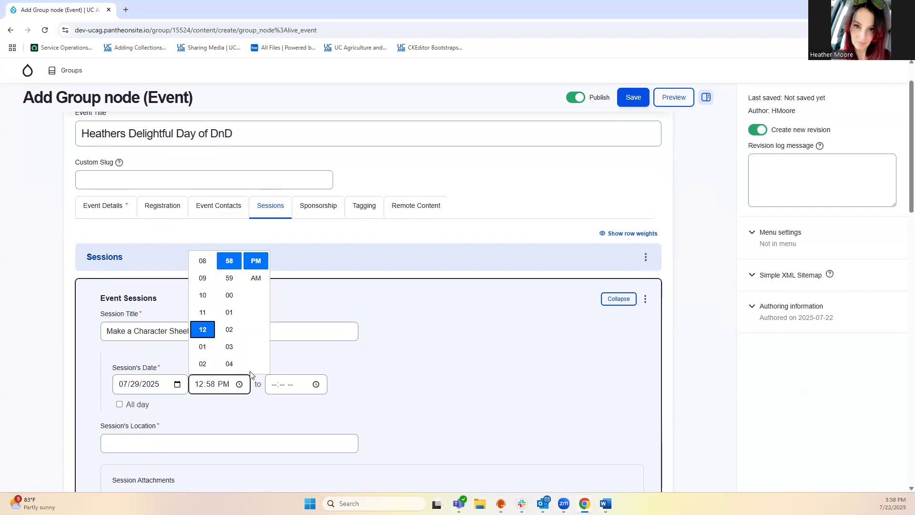
{"action": "scroll", "coordinate": [228, 336], "scroll_direction": "down", "scroll_amount": 3}
{"action": "scroll", "coordinate": [231, 340], "scroll_direction": "down", "scroll_amount": 4}
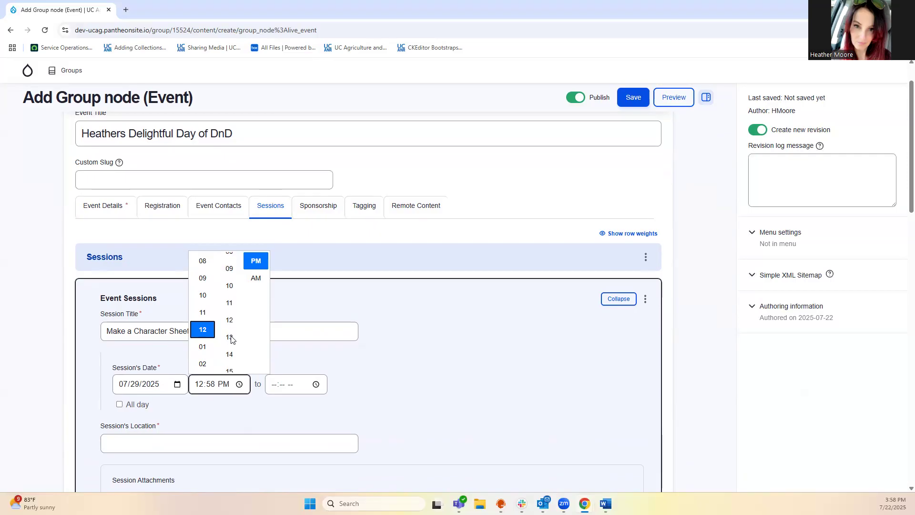
{"action": "scroll", "coordinate": [231, 339], "scroll_direction": "up", "scroll_amount": 6}
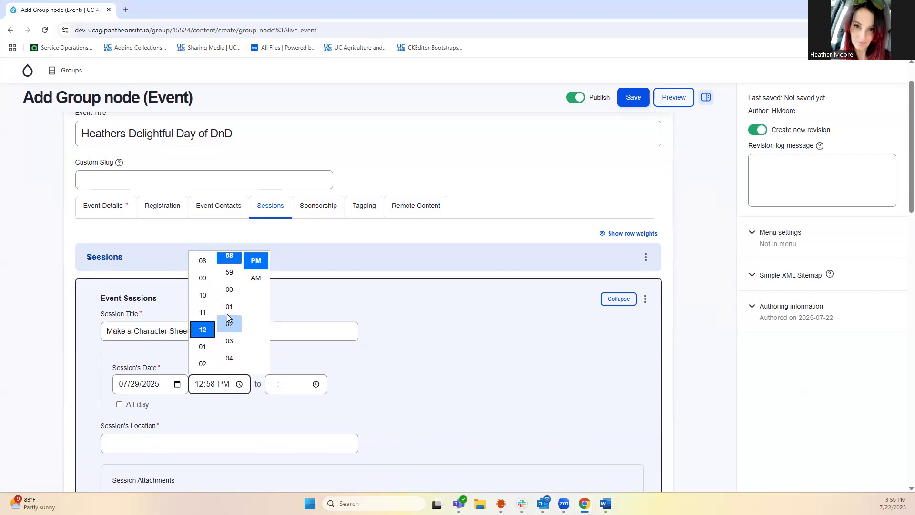
{"action": "left_click", "coordinate": [227, 290]}
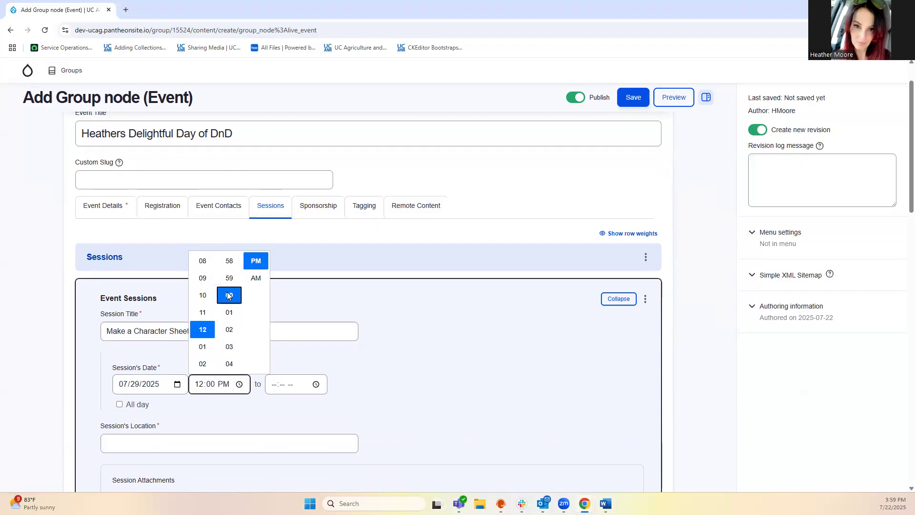
Set the session end time to 01:00 PM
{"action": "left_click", "coordinate": [274, 384]}
{"action": "left_click", "coordinate": [285, 386]}
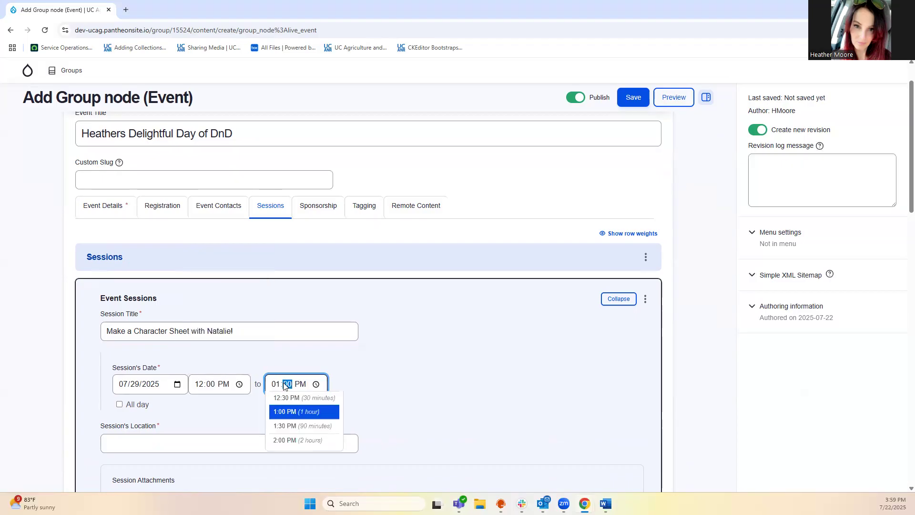
{"action": "left_click", "coordinate": [289, 411]}
{"action": "left_click", "coordinate": [378, 404]}
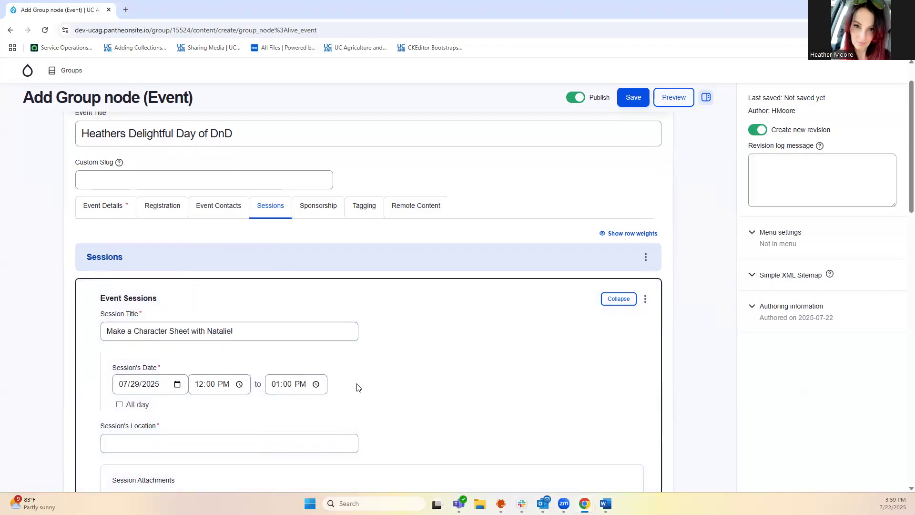
Set the session location to Heathers House on the Hill
{"action": "scroll", "coordinate": [358, 387], "scroll_direction": "down", "scroll_amount": 1}
{"action": "left_click", "coordinate": [175, 399]}
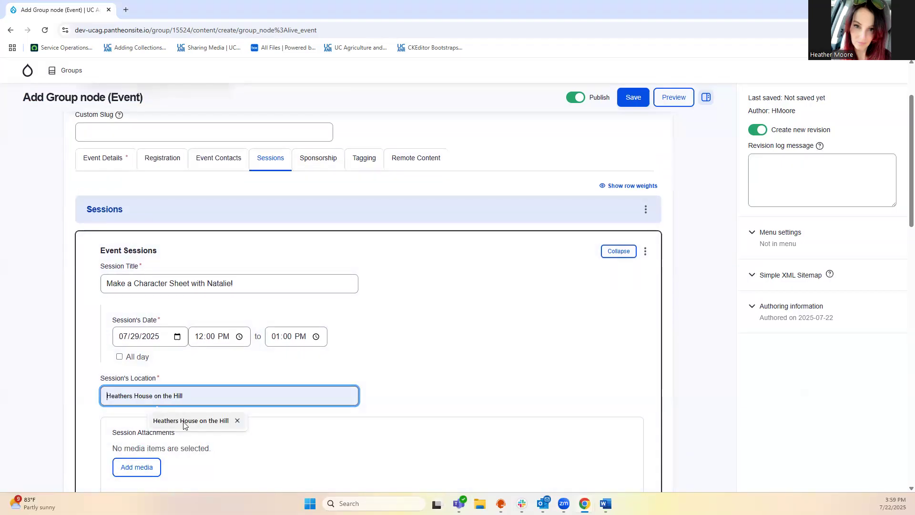
{"action": "left_click", "coordinate": [183, 421]}
{"action": "scroll", "coordinate": [298, 436], "scroll_direction": "down", "scroll_amount": 2}
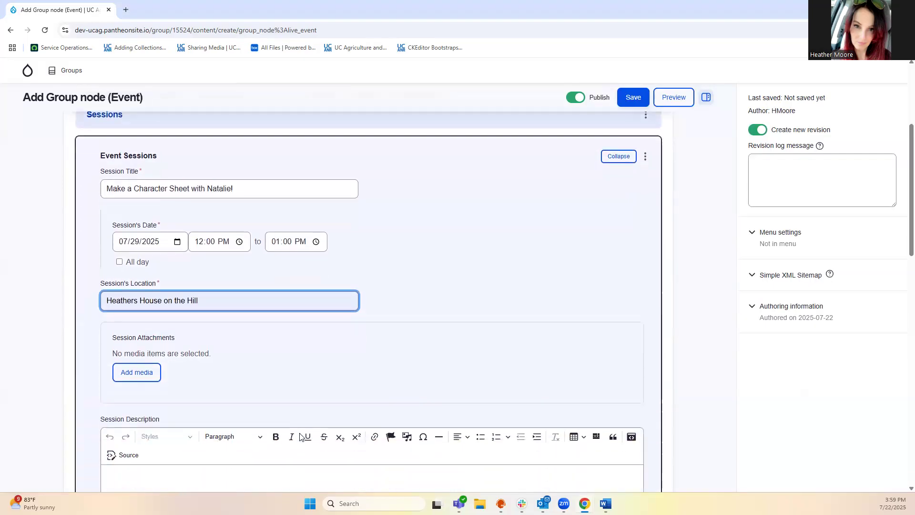
{"action": "left_click", "coordinate": [142, 372]}
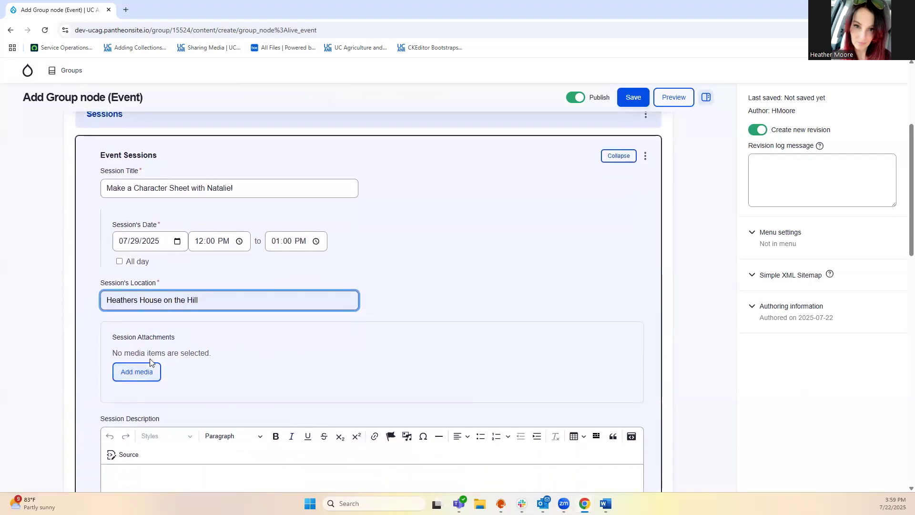
Choose pexels-anete-lusina-20023287.jpg in the media library to upload as a session attachment
{"action": "left_click", "coordinate": [148, 372]}
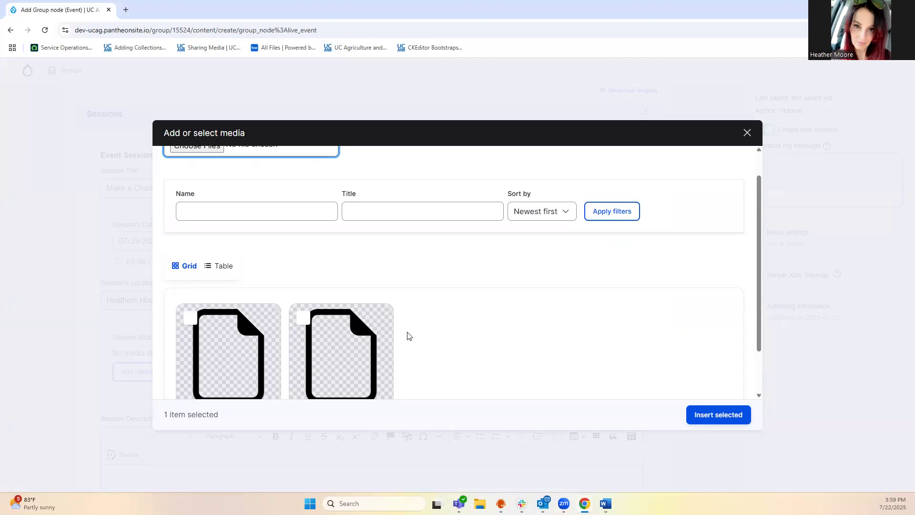
{"action": "left_click", "coordinate": [706, 416]}
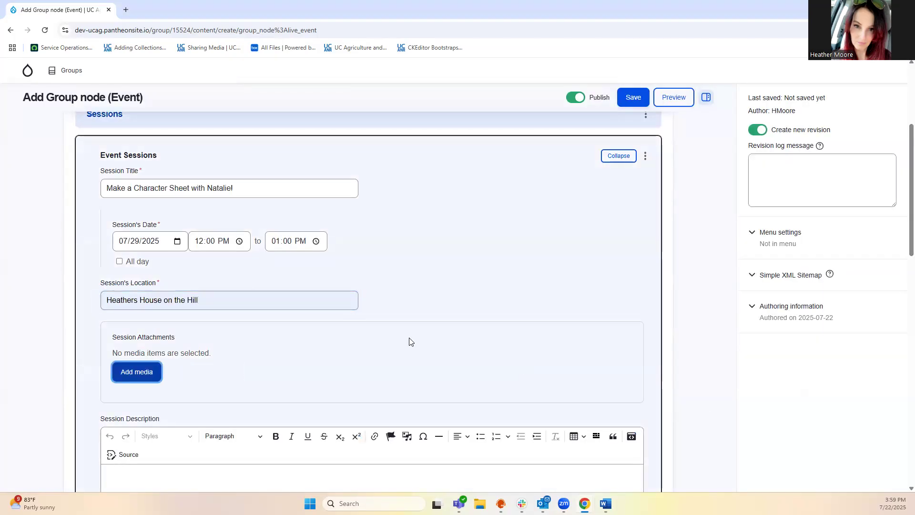
{"action": "left_click", "coordinate": [141, 379]}
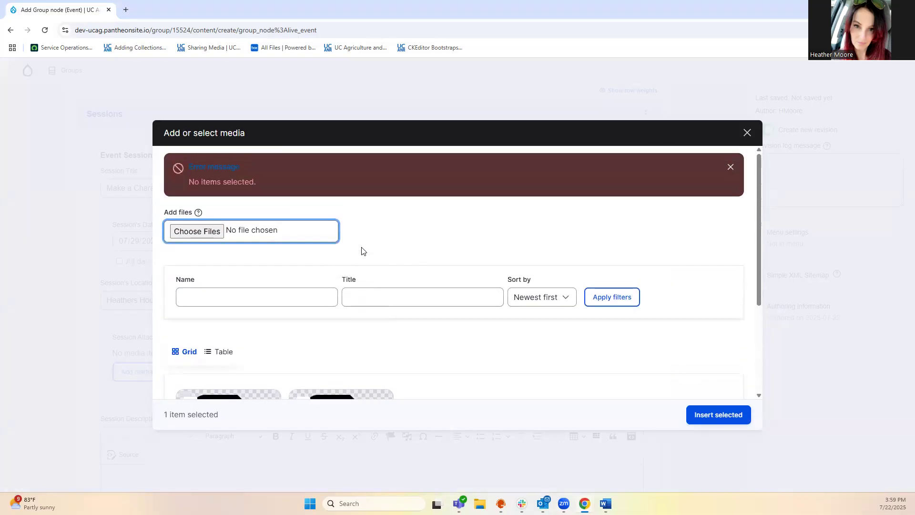
{"action": "left_click", "coordinate": [214, 233]}
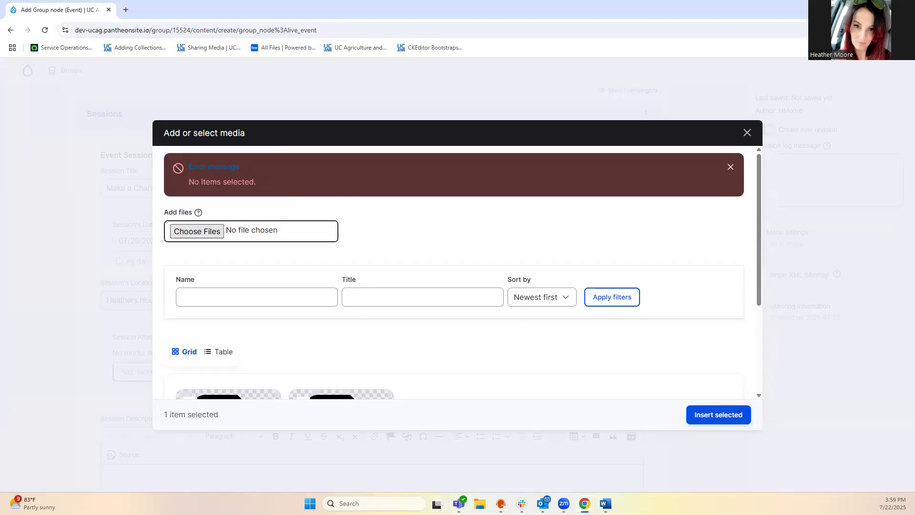
{"action": "left_click", "coordinate": [307, 285]}
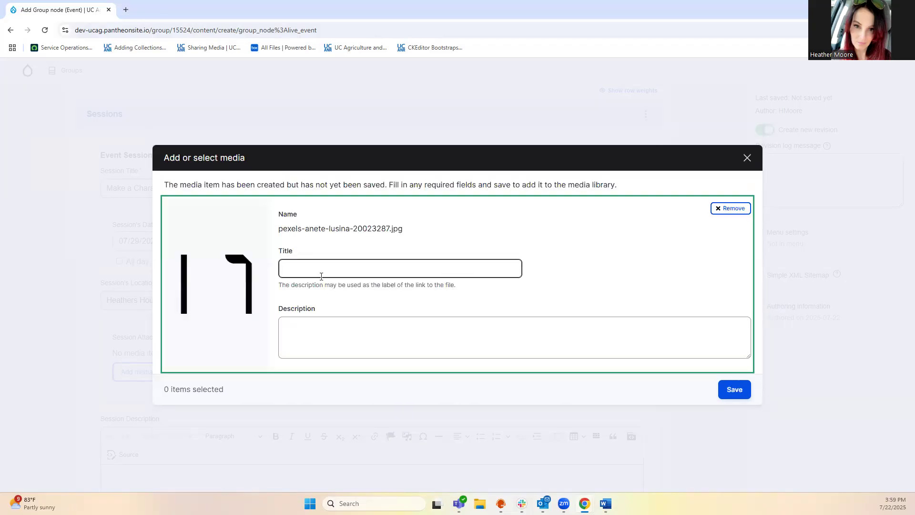
Title the media item 'DND' with description 'open flasks', save it and attach it to the session
{"action": "left_click", "coordinate": [329, 267]}
{"action": "type", "text": "DND"}
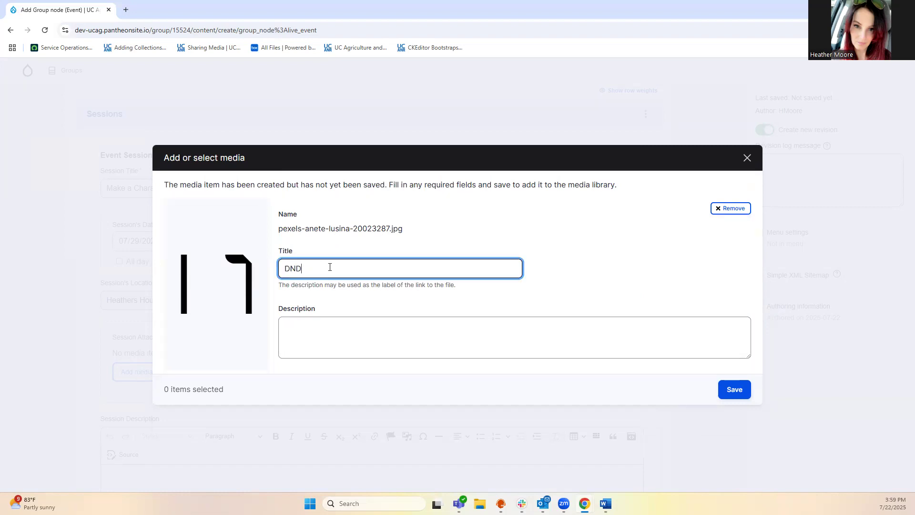
{"action": "left_click", "coordinate": [306, 332]}
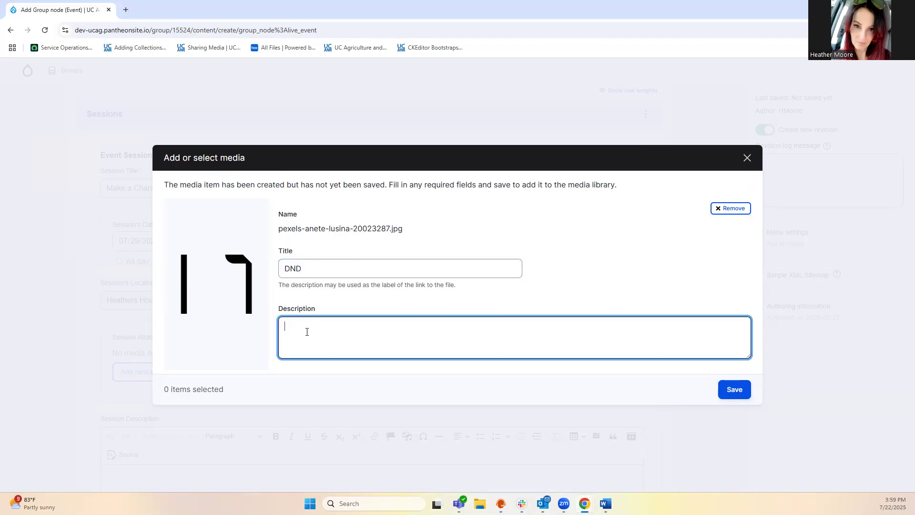
{"action": "type", "text": "open flasks"}
{"action": "left_click", "coordinate": [735, 387]}
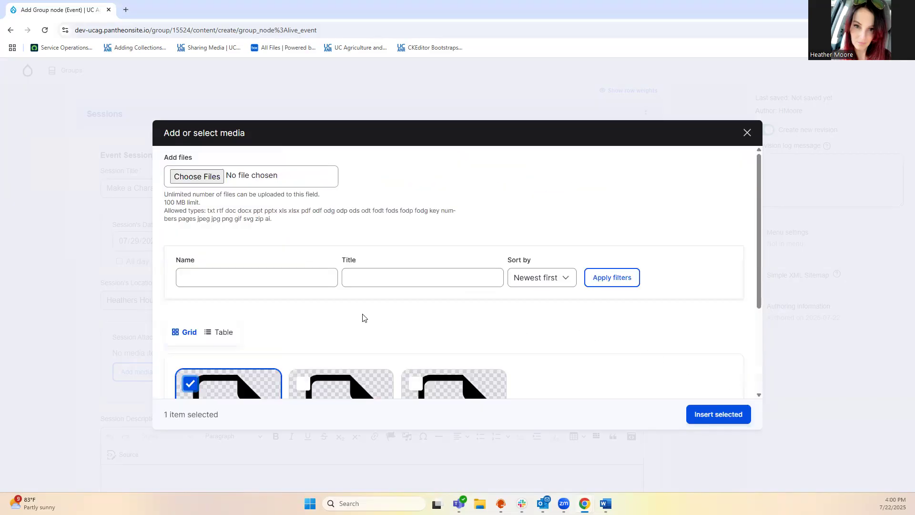
{"action": "scroll", "coordinate": [429, 343], "scroll_direction": "down", "scroll_amount": 1}
{"action": "left_click", "coordinate": [705, 414]}
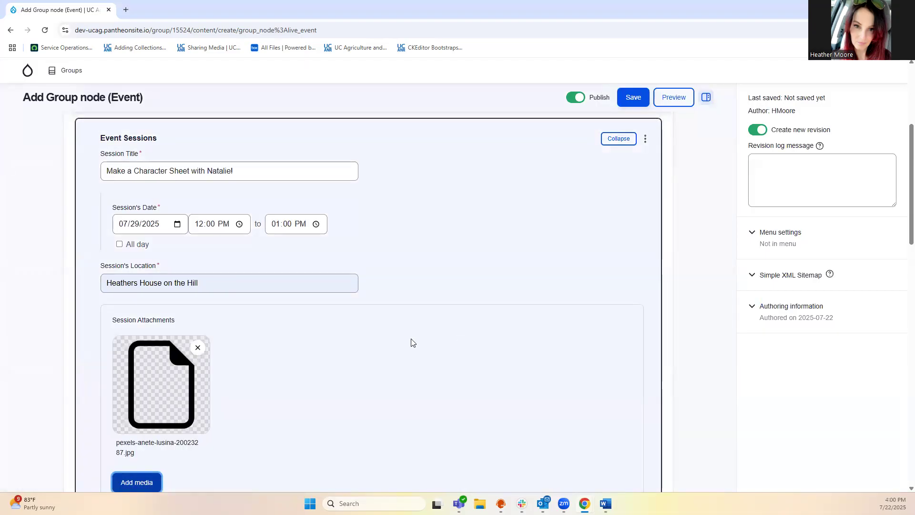
{"action": "scroll", "coordinate": [411, 341], "scroll_direction": "down", "scroll_amount": 3}
Paste the session description inviting attendees to an afternoon creating a customized DnD character sheet
{"action": "scroll", "coordinate": [412, 341], "scroll_direction": "down", "scroll_amount": 3}
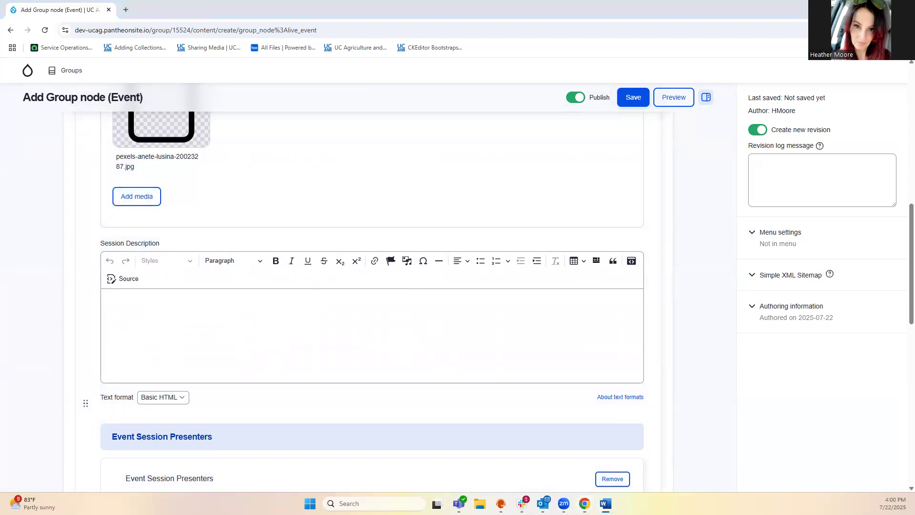
{"action": "left_click", "coordinate": [125, 304]}
{"action": "type", "text": "Enjoy an afternoon session where Natalie assists you with creating a customized character sheet for your new DnD character"}
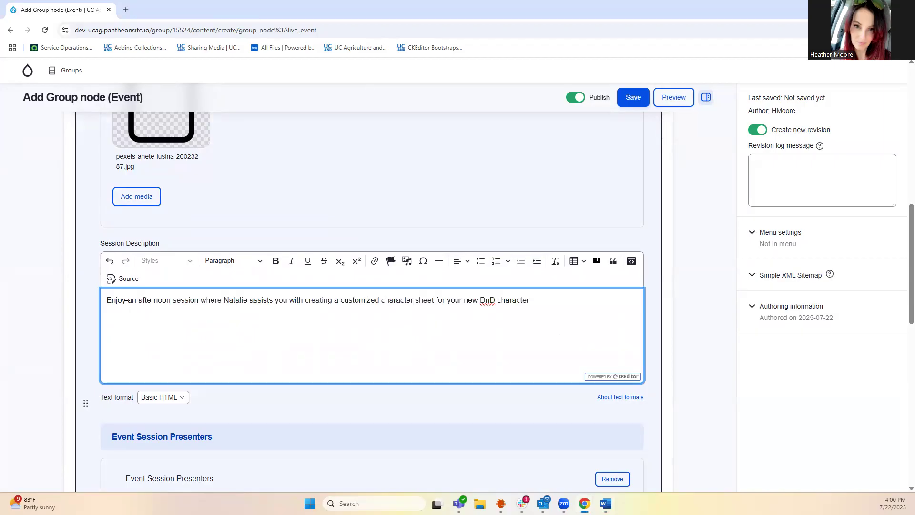
{"action": "scroll", "coordinate": [269, 336], "scroll_direction": "down", "scroll_amount": 4}
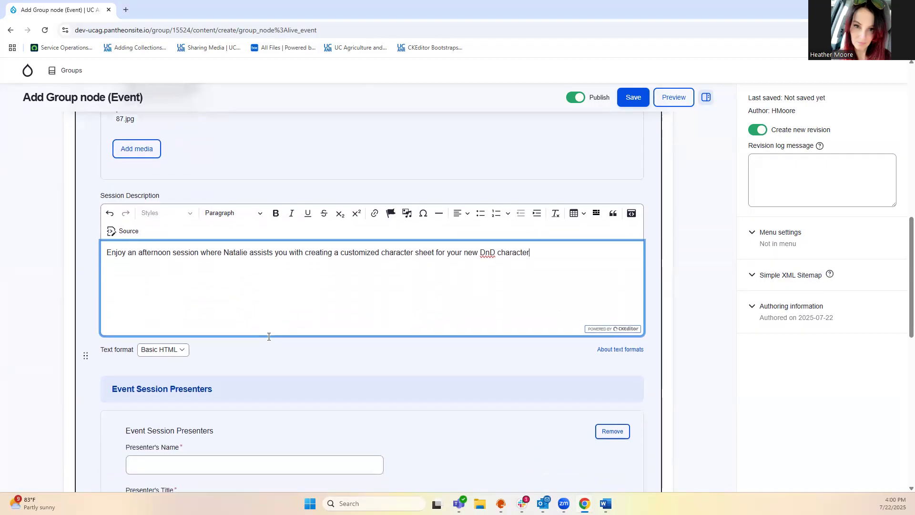
Enter the presenter's full name and the presenter title 'DnD Enthusiast'
{"action": "left_click", "coordinate": [167, 268]}
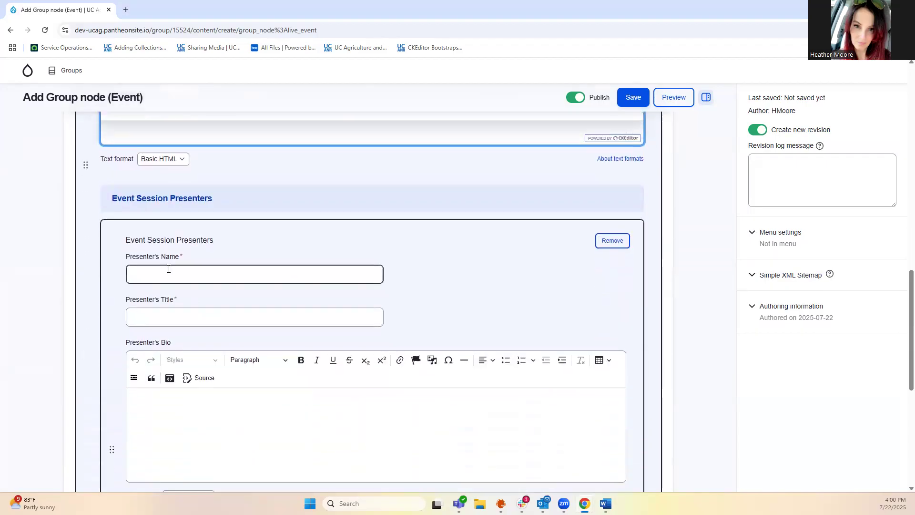
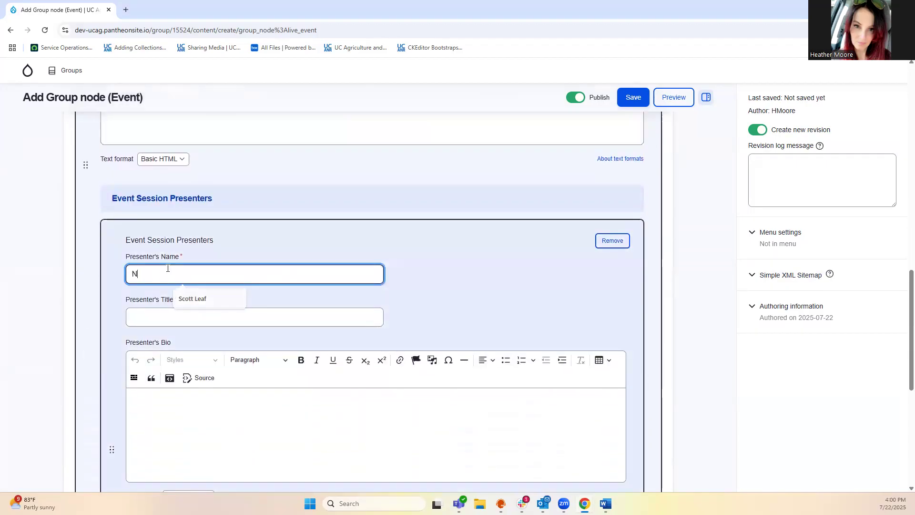
{"action": "left_click", "coordinate": [147, 318]}
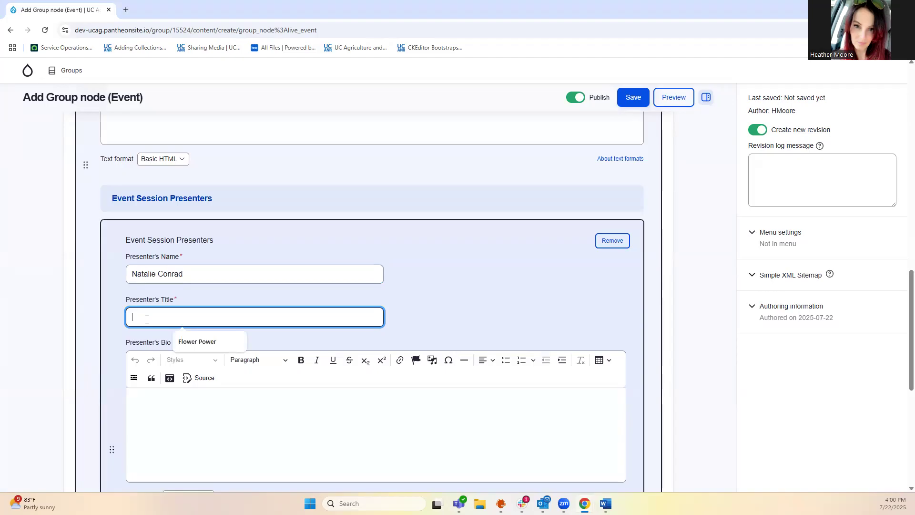
{"action": "type", "text": "DnD"}
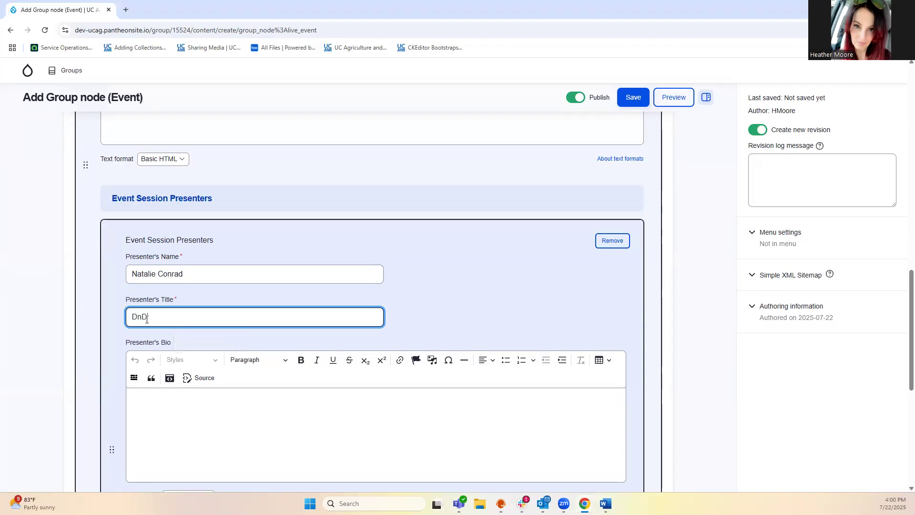
{"action": "type", "text": "rEnthusiast"}
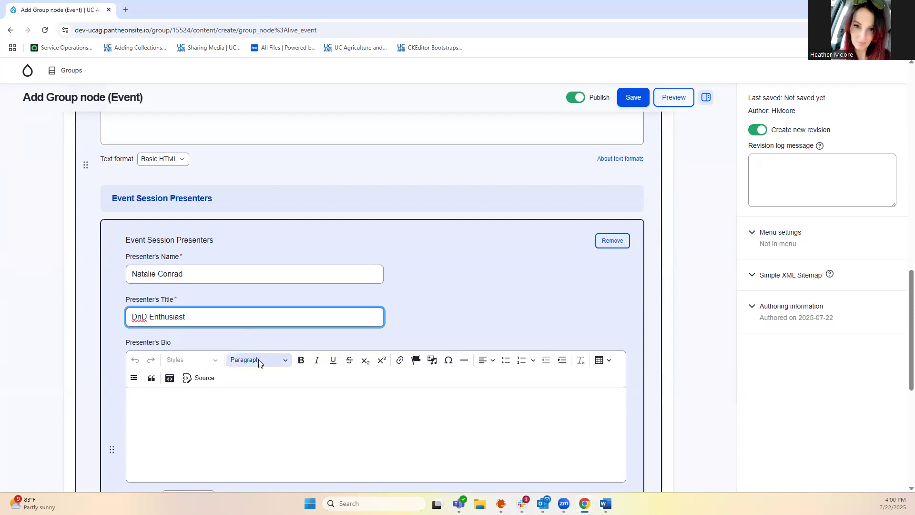
Paste the presenter's bio describing them as an expert character and world builder
{"action": "key", "text": "alt+Tab"}
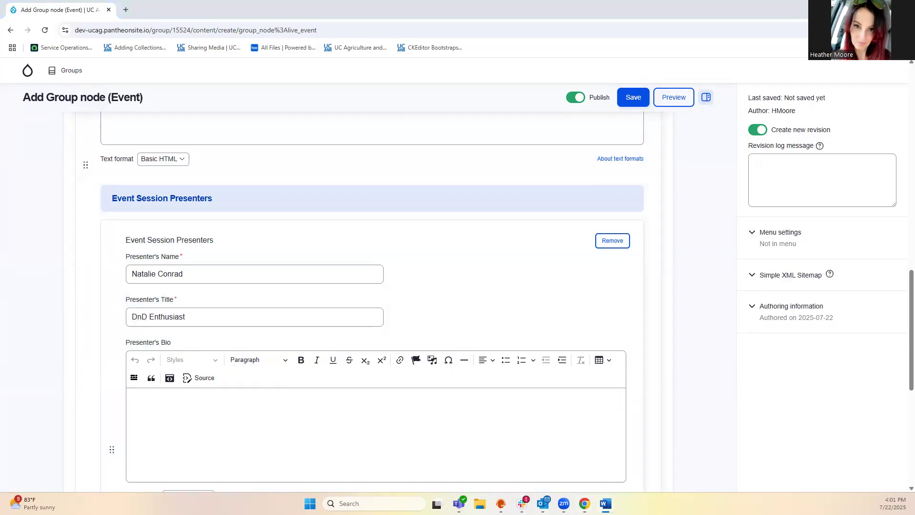
{"action": "left_click", "coordinate": [154, 401]}
{"action": "type", "text": "Expert character and world builder, can teach you all you need to know."}
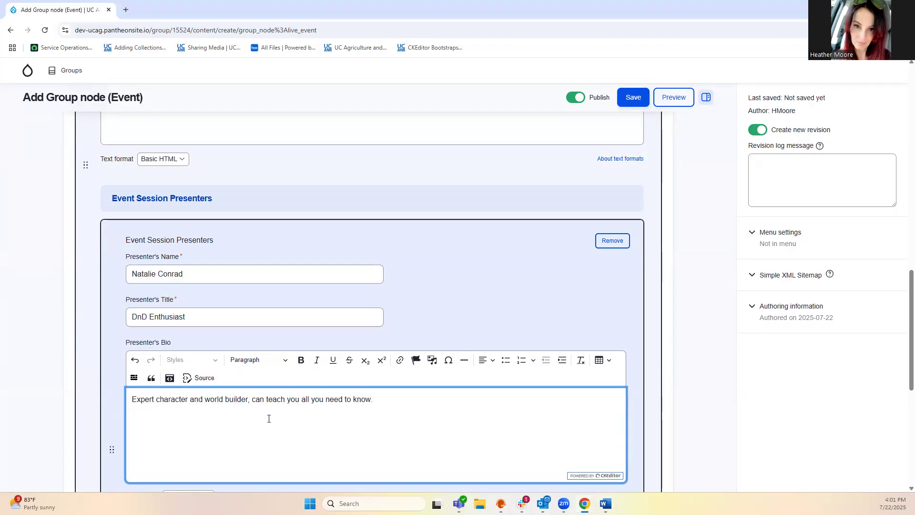
{"action": "scroll", "coordinate": [281, 407], "scroll_direction": "down", "scroll_amount": 1}
{"action": "scroll", "coordinate": [284, 406], "scroll_direction": "down", "scroll_amount": 2}
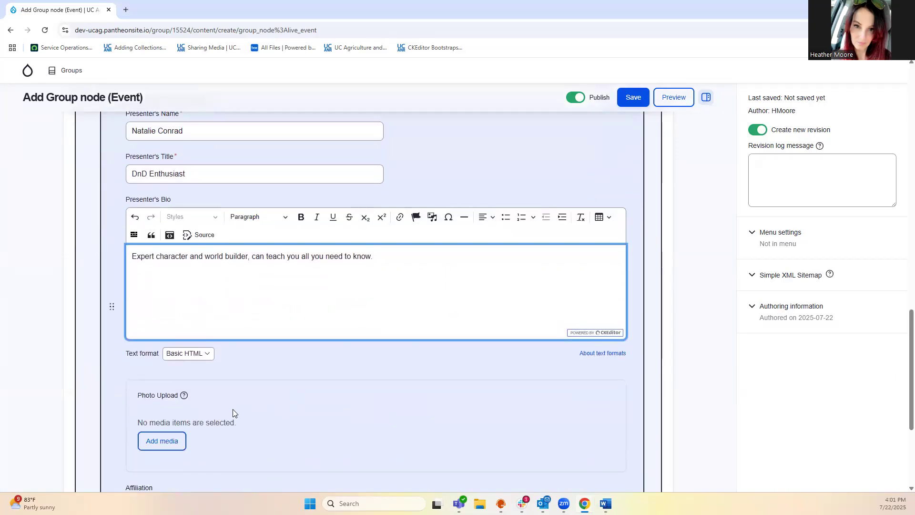
{"action": "scroll", "coordinate": [232, 409], "scroll_direction": "down", "scroll_amount": 2}
{"action": "scroll", "coordinate": [232, 410], "scroll_direction": "up", "scroll_amount": 6}
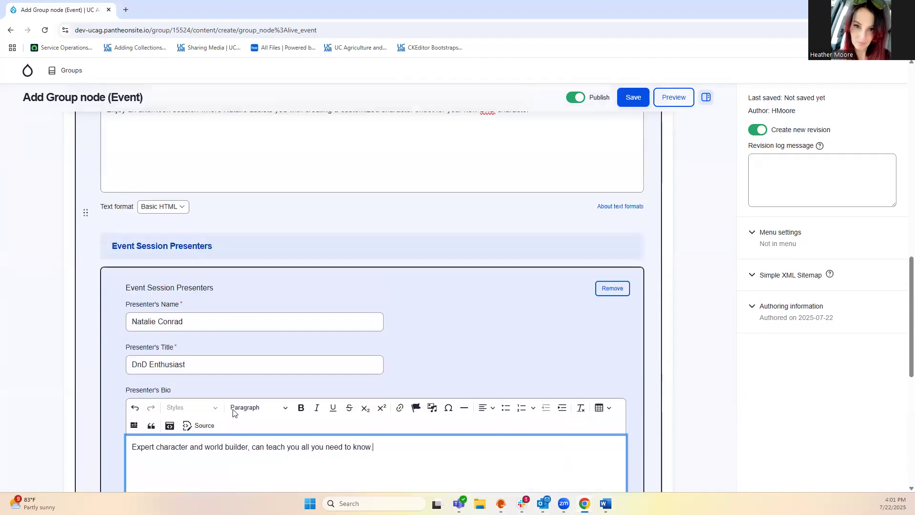
{"action": "scroll", "coordinate": [233, 413], "scroll_direction": "up", "scroll_amount": 15}
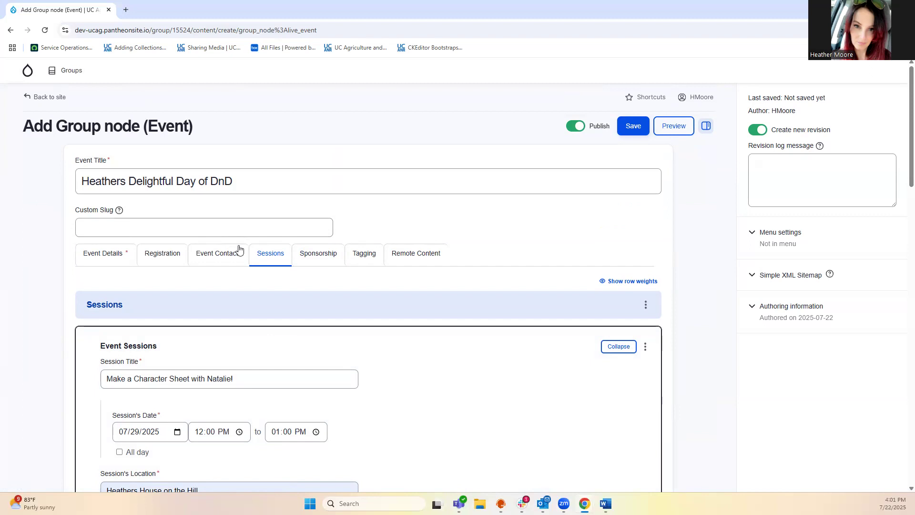
Review the Sponsorship, Tagging and Remote Content sections without changes, then return to Event Details
{"action": "left_click", "coordinate": [303, 256]}
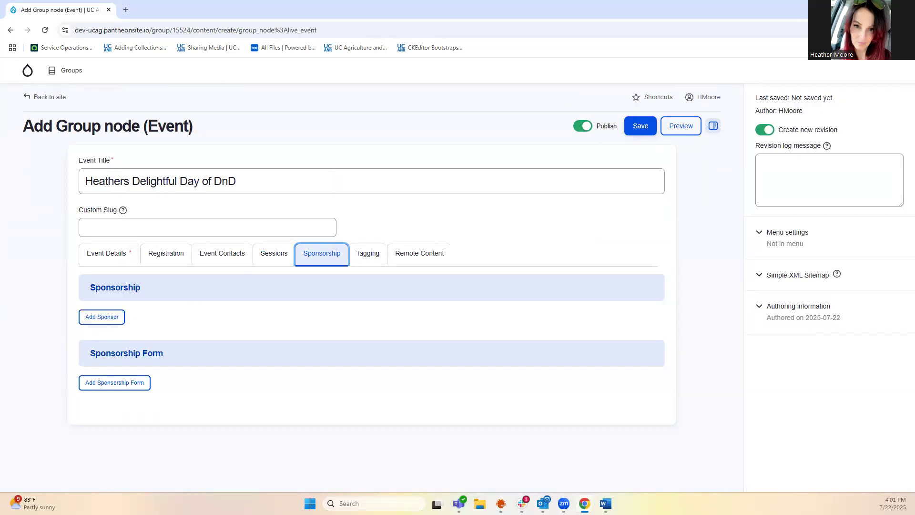
{"action": "left_click", "coordinate": [371, 254]}
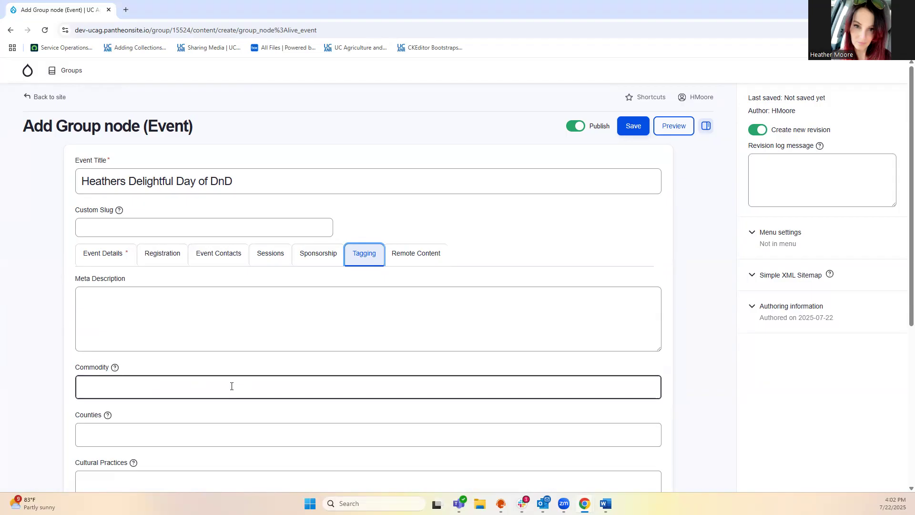
{"action": "scroll", "coordinate": [232, 386], "scroll_direction": "down", "scroll_amount": 5}
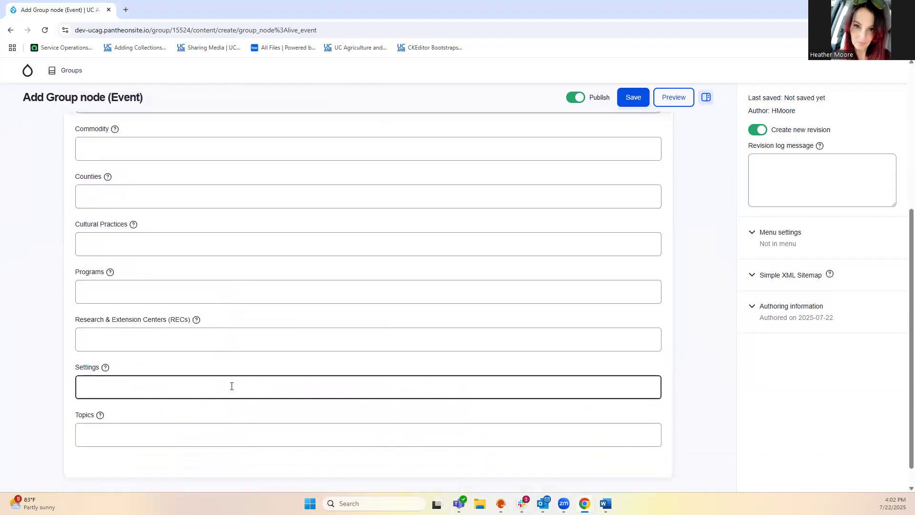
{"action": "scroll", "coordinate": [155, 333], "scroll_direction": "up", "scroll_amount": 5}
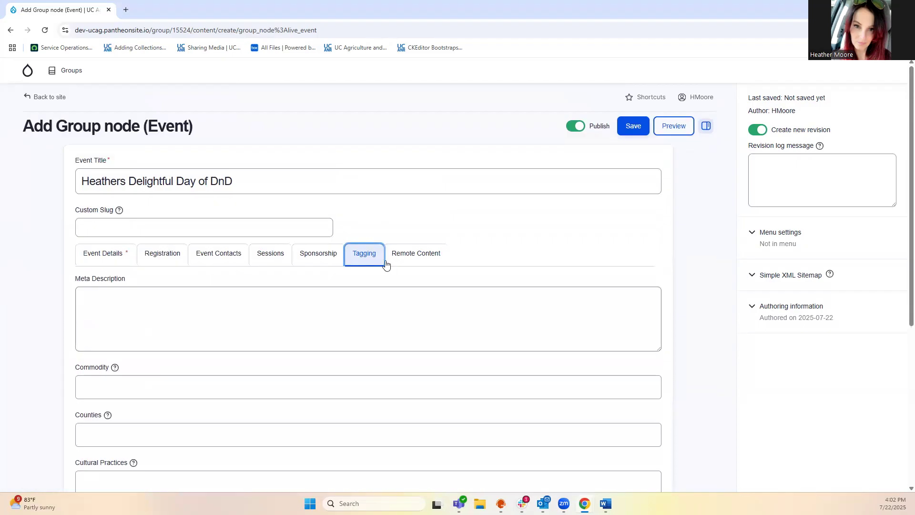
{"action": "scroll", "coordinate": [200, 365], "scroll_direction": "down", "scroll_amount": 2}
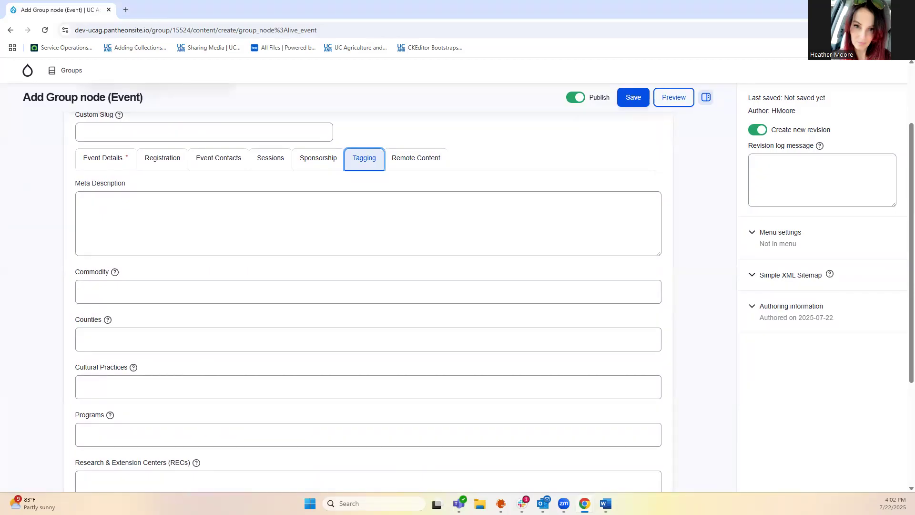
{"action": "left_click", "coordinate": [436, 163]}
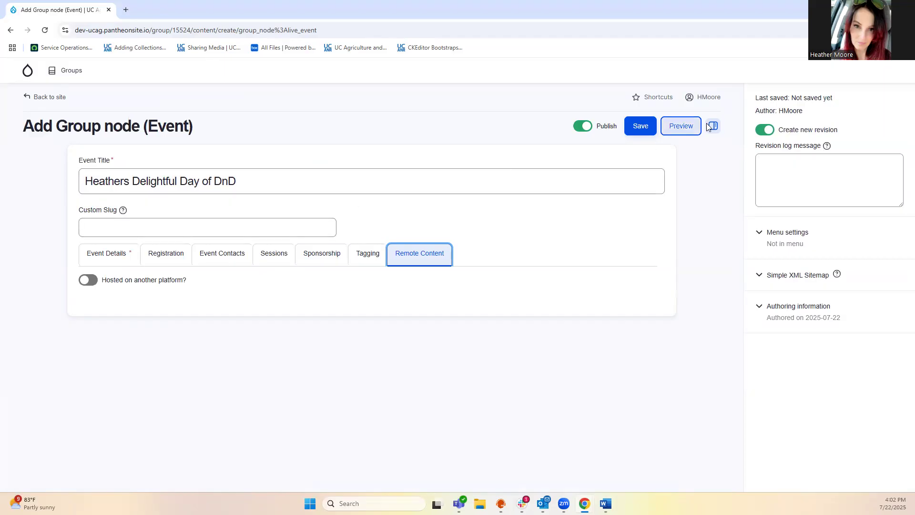
{"action": "left_click", "coordinate": [106, 253]}
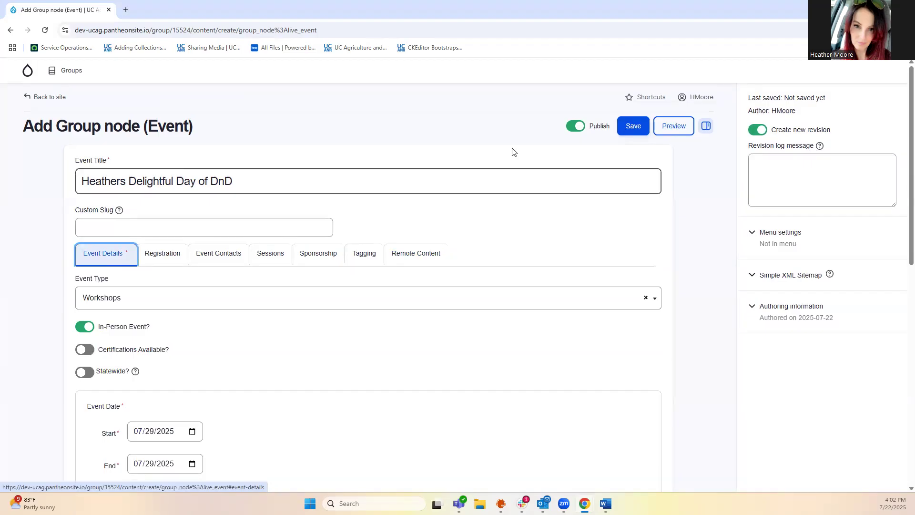
Save 'Heathers Delightful Day of DnD' and check its page for date, venue, agenda and speakers
{"action": "left_click", "coordinate": [626, 125]}
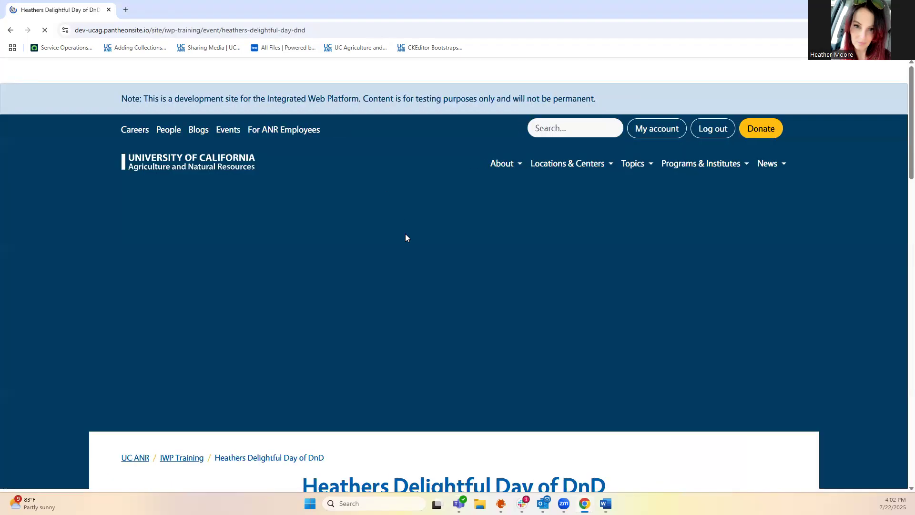
{"action": "scroll", "coordinate": [423, 277], "scroll_direction": "down", "scroll_amount": 4}
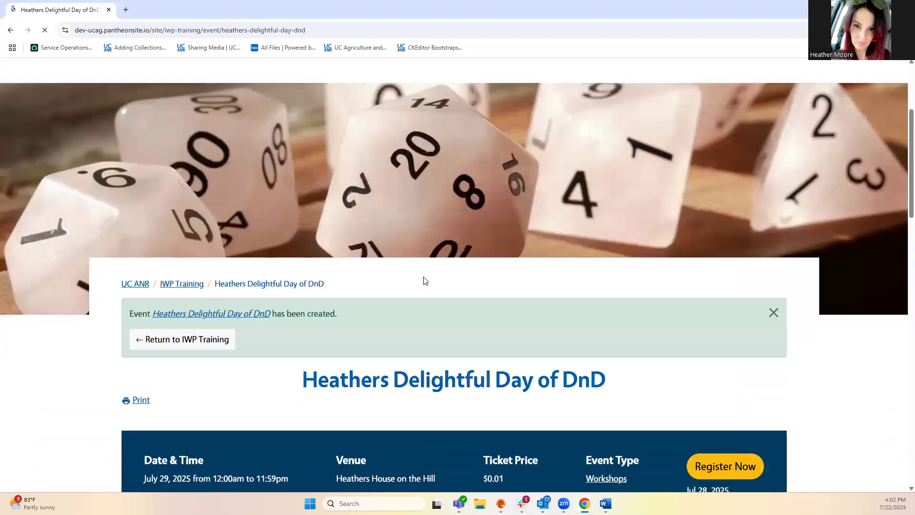
{"action": "scroll", "coordinate": [424, 273], "scroll_direction": "up", "scroll_amount": 3}
{"action": "scroll", "coordinate": [422, 250], "scroll_direction": "down", "scroll_amount": 5}
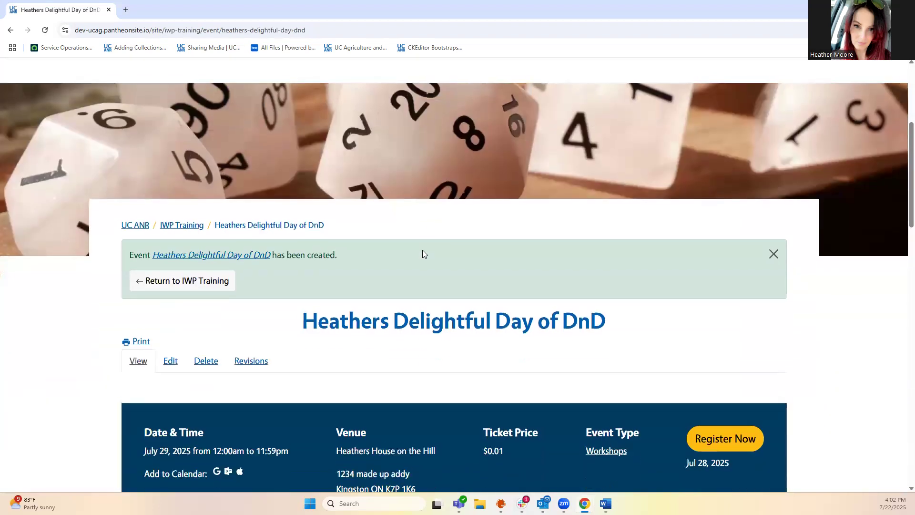
{"action": "scroll", "coordinate": [422, 252], "scroll_direction": "down", "scroll_amount": 2}
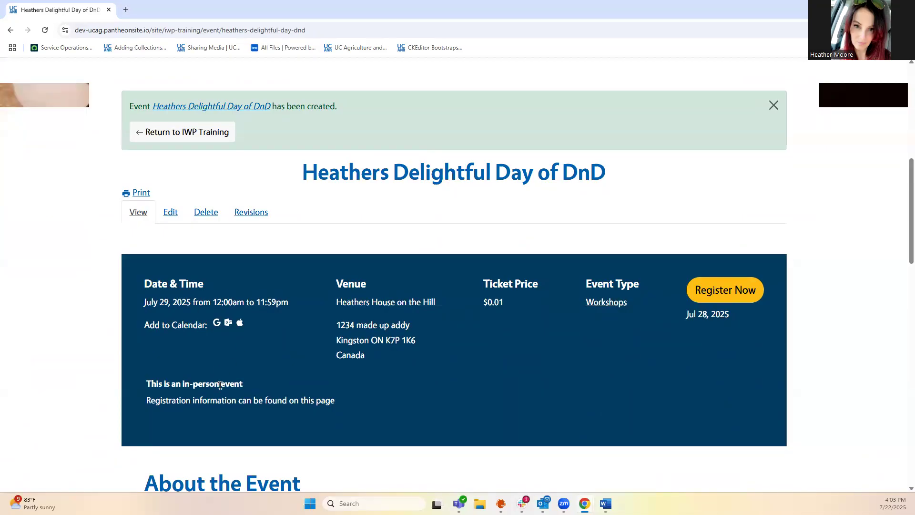
{"action": "scroll", "coordinate": [239, 381], "scroll_direction": "down", "scroll_amount": 3}
{"action": "scroll", "coordinate": [238, 381], "scroll_direction": "down", "scroll_amount": 4}
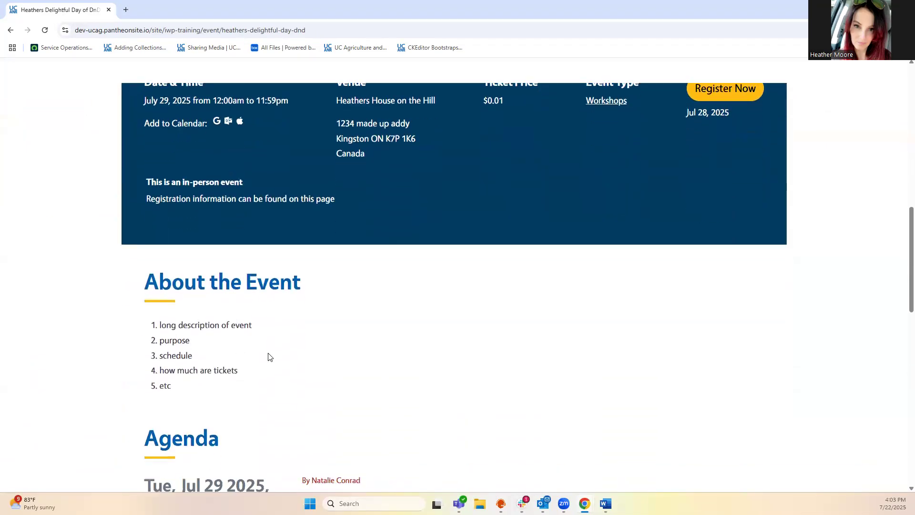
{"action": "scroll", "coordinate": [269, 356], "scroll_direction": "down", "scroll_amount": 3}
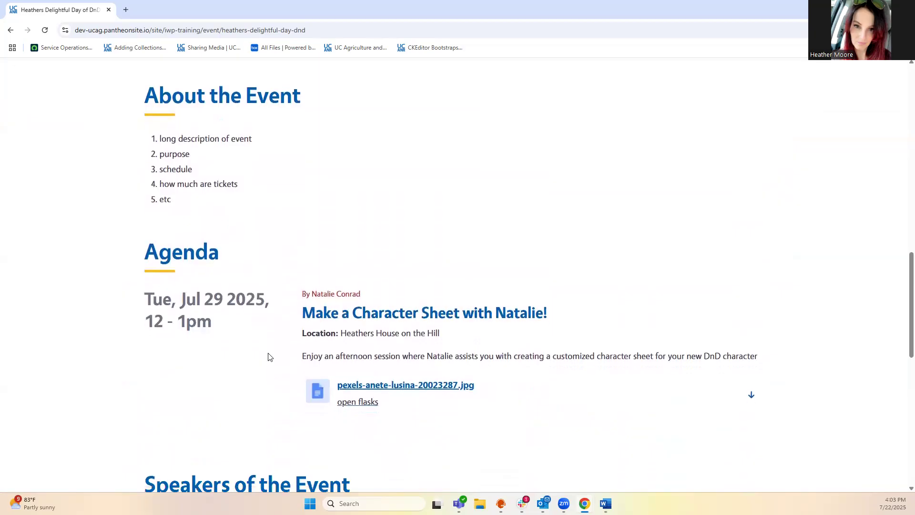
{"action": "scroll", "coordinate": [268, 353], "scroll_direction": "up", "scroll_amount": 2}
{"action": "scroll", "coordinate": [268, 353], "scroll_direction": "up", "scroll_amount": 12}
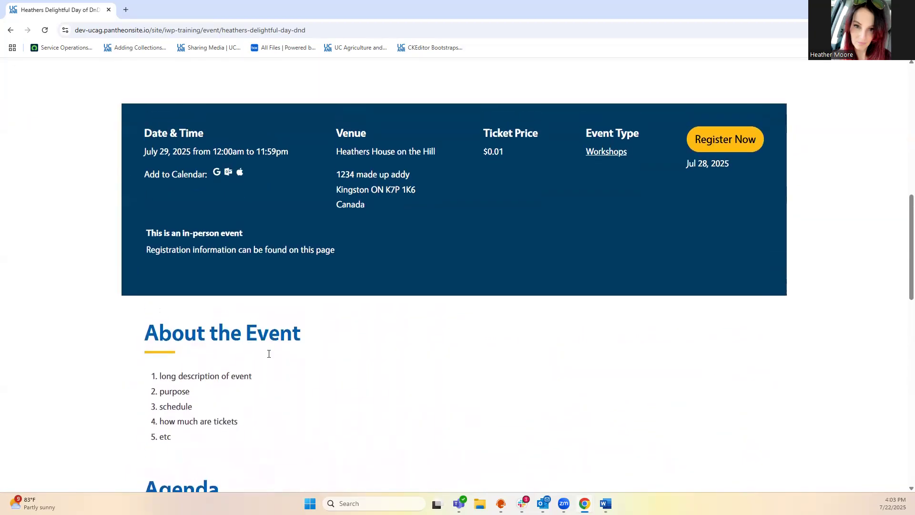